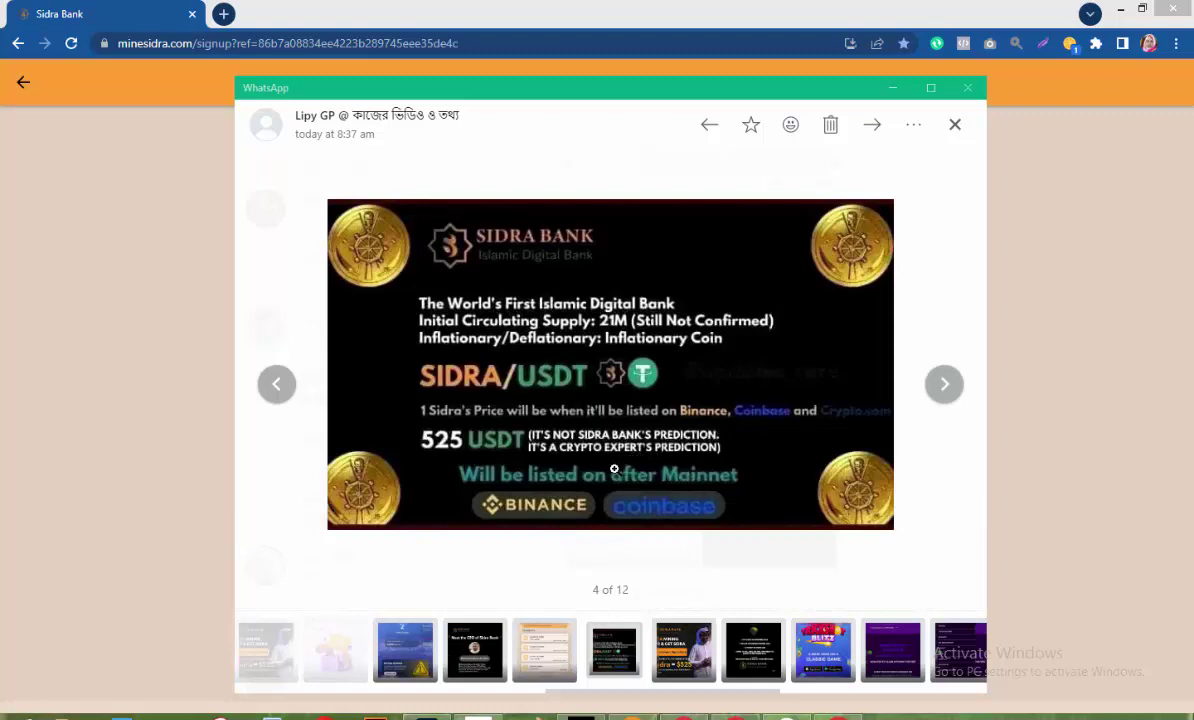
Go back to the CEO image, then display the Sidra Mining 'Join & Get Sidra' ad, image 5 of 12.
{"action": "left_click", "coordinate": [475, 655]}
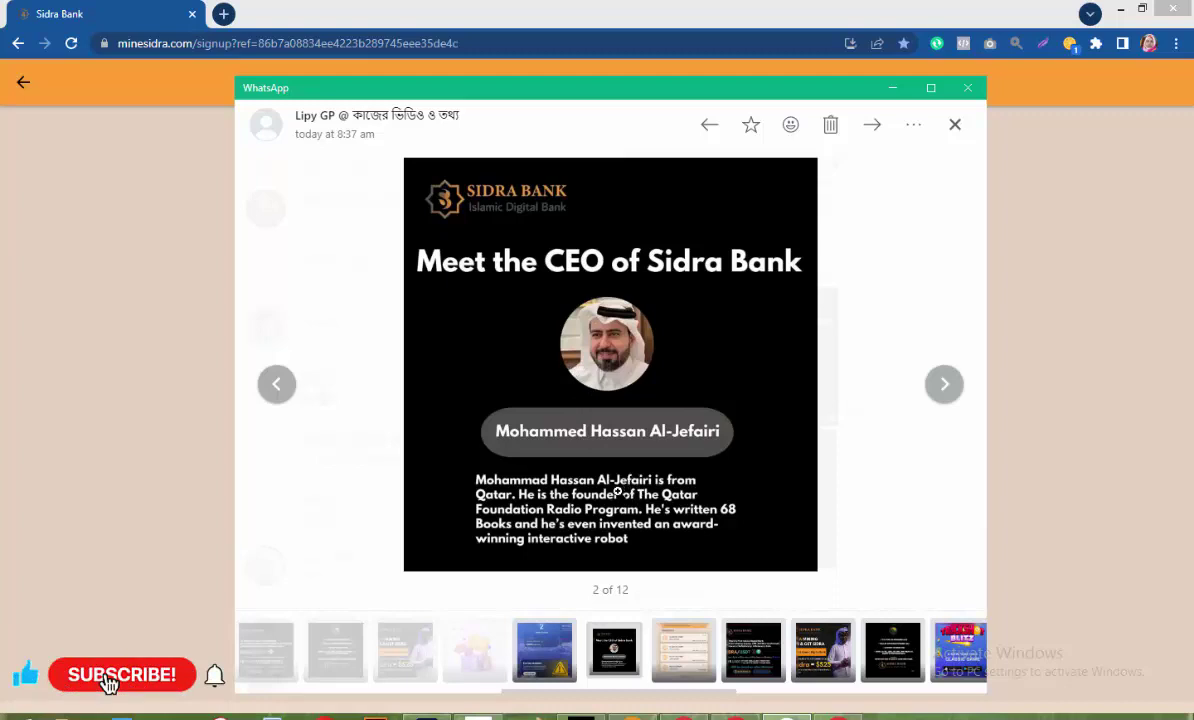
{"action": "left_click", "coordinate": [823, 650]}
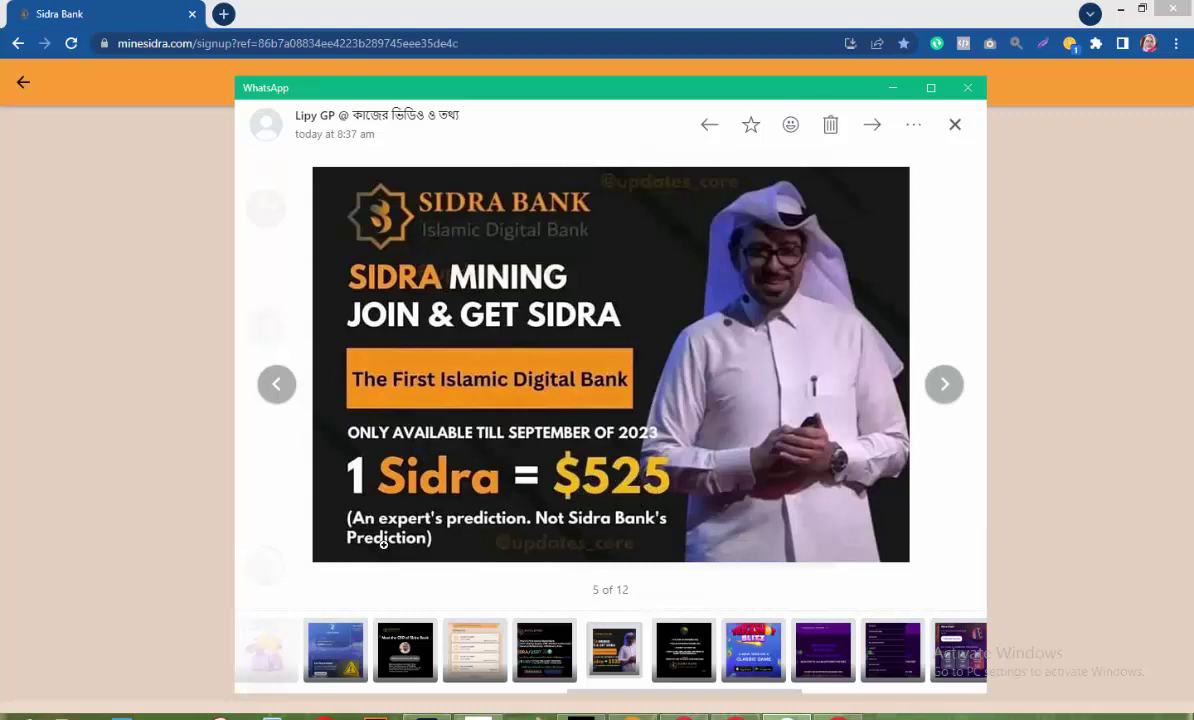
View shared image 6, then close the media viewer and return to the group chat.
{"action": "left_click", "coordinate": [677, 635]}
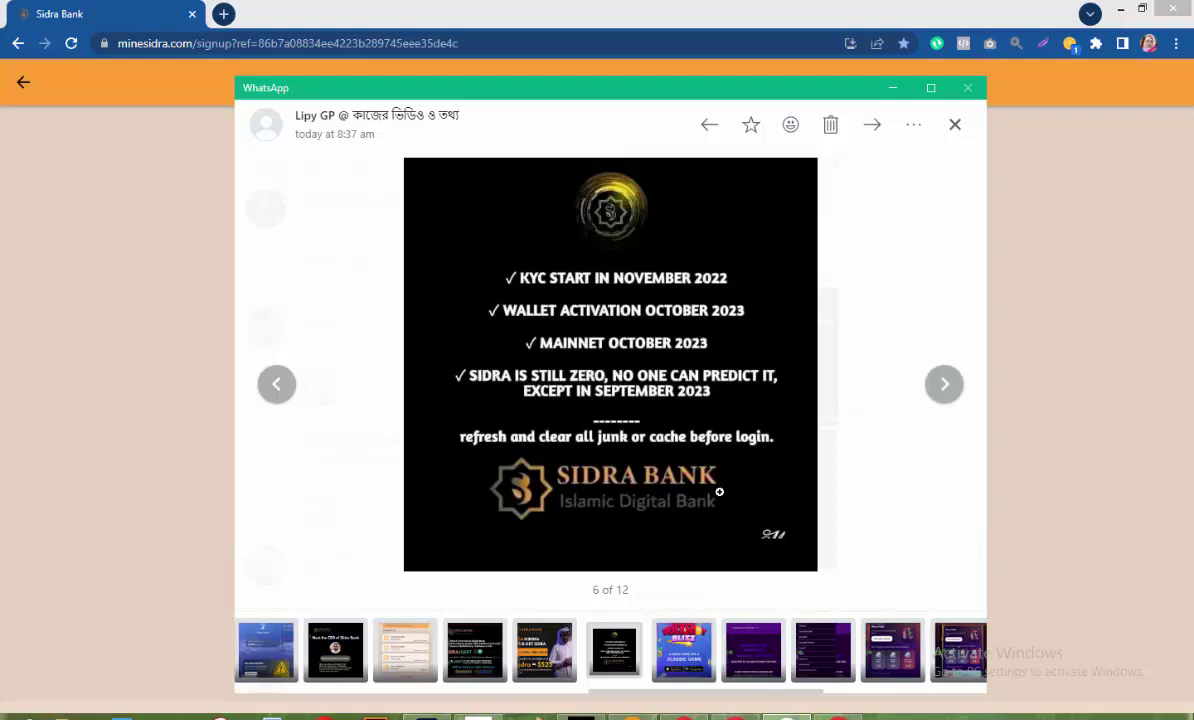
{"action": "left_click", "coordinate": [957, 123]}
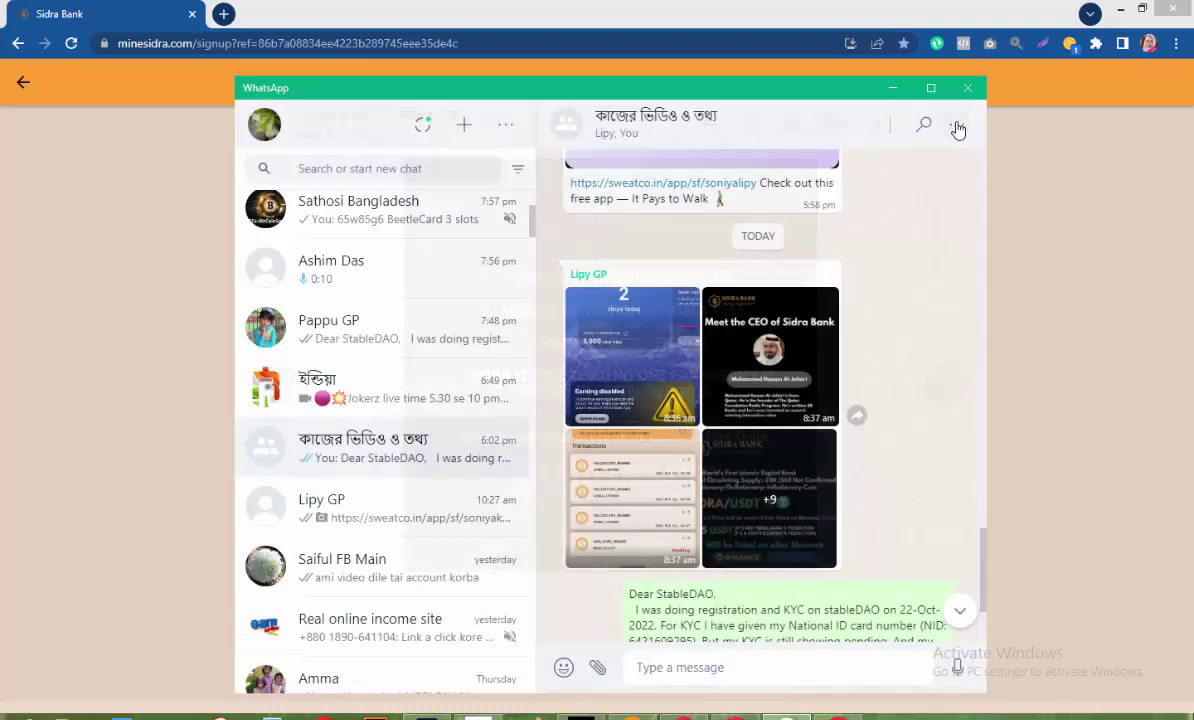
{"action": "left_click", "coordinate": [577, 7]}
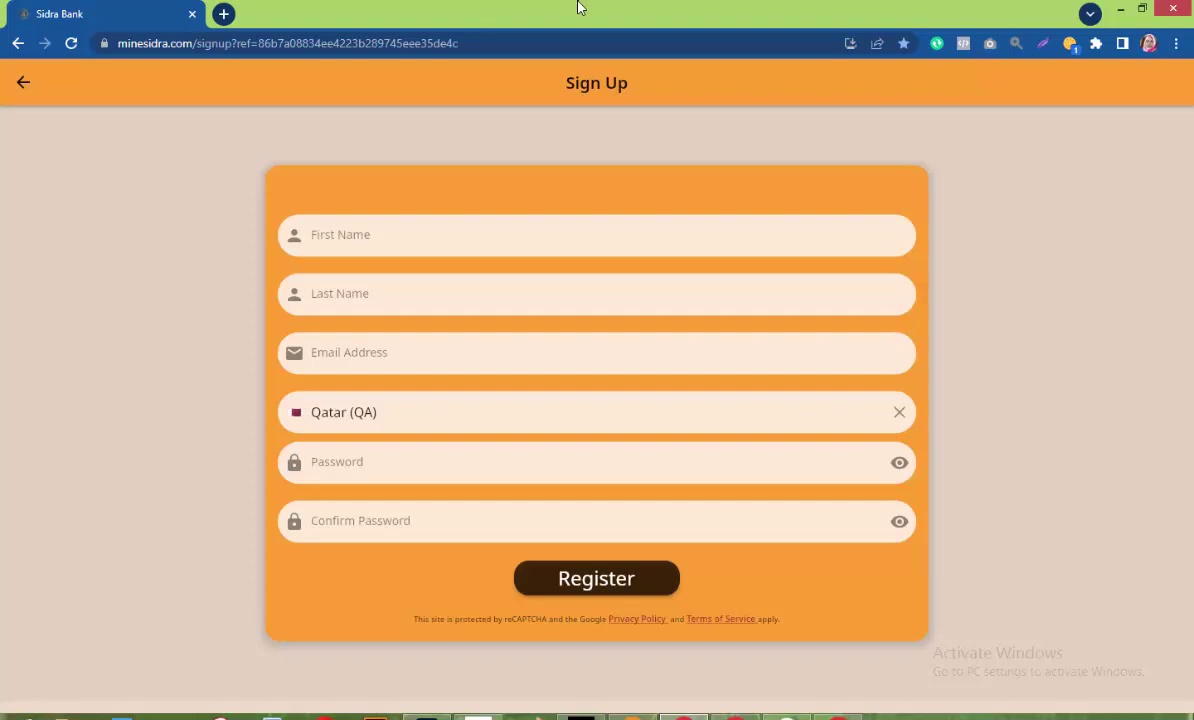
{"action": "left_click", "coordinate": [450, 238]}
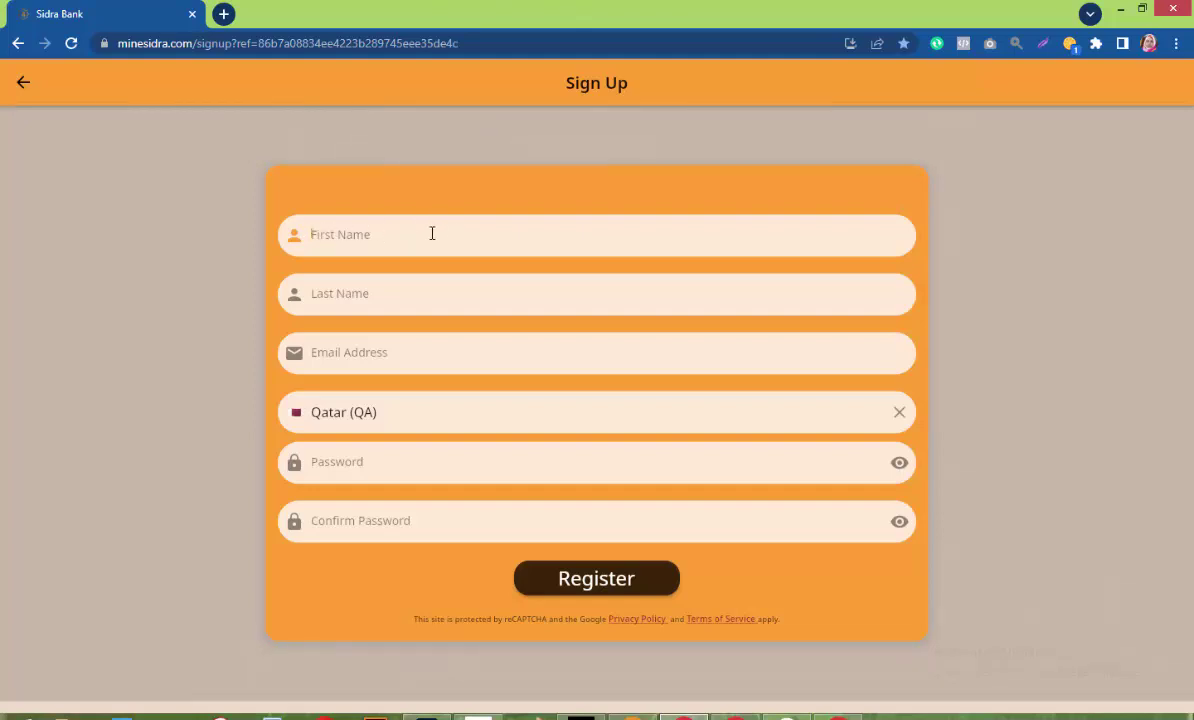
{"action": "left_click", "coordinate": [390, 294]}
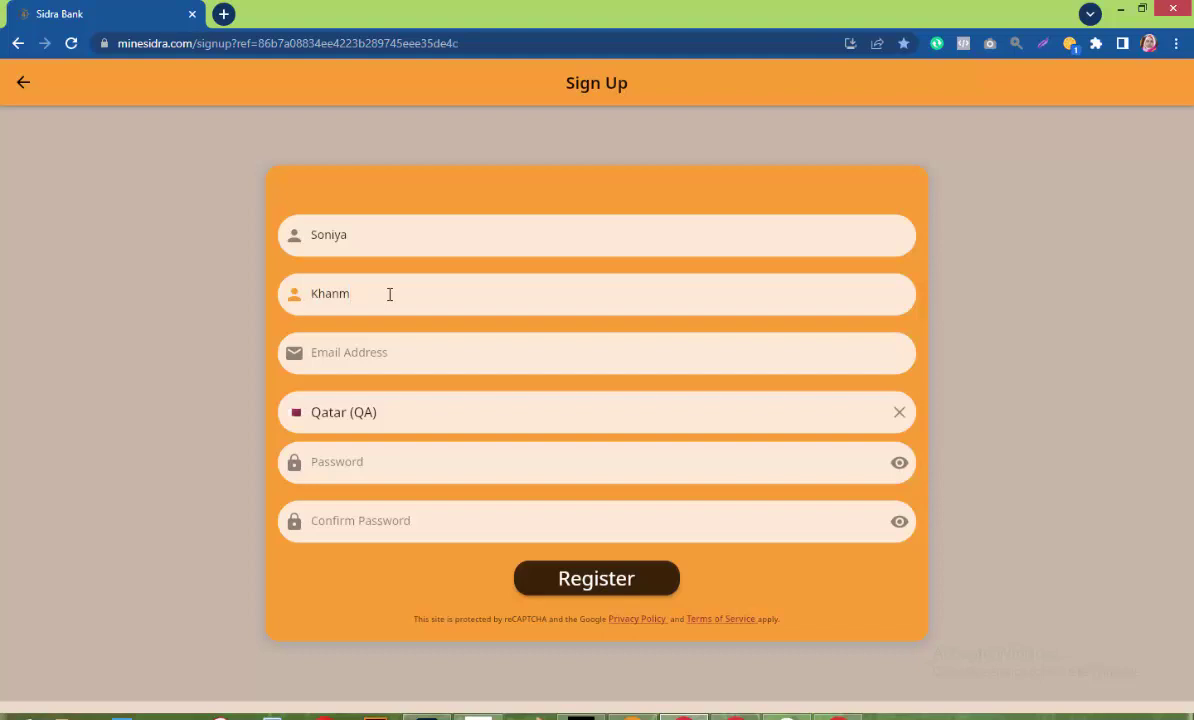
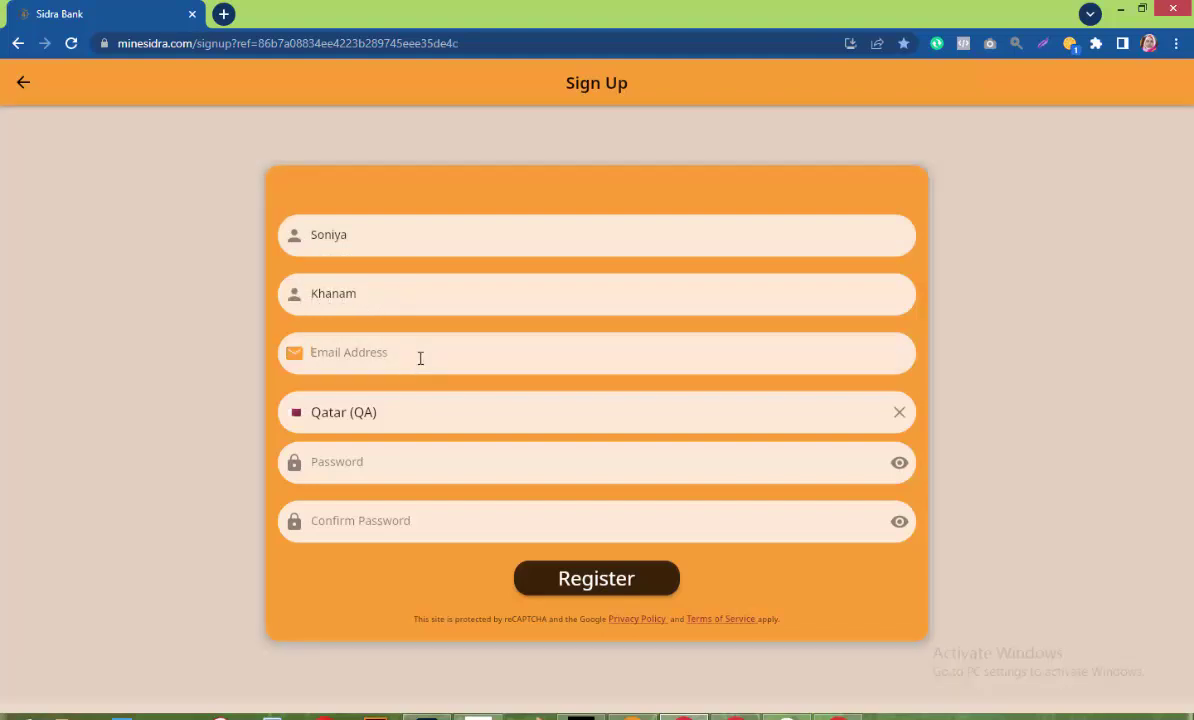
Choose Bangladesh (BD) from the sign-up form's country list.
{"action": "left_click", "coordinate": [420, 358]}
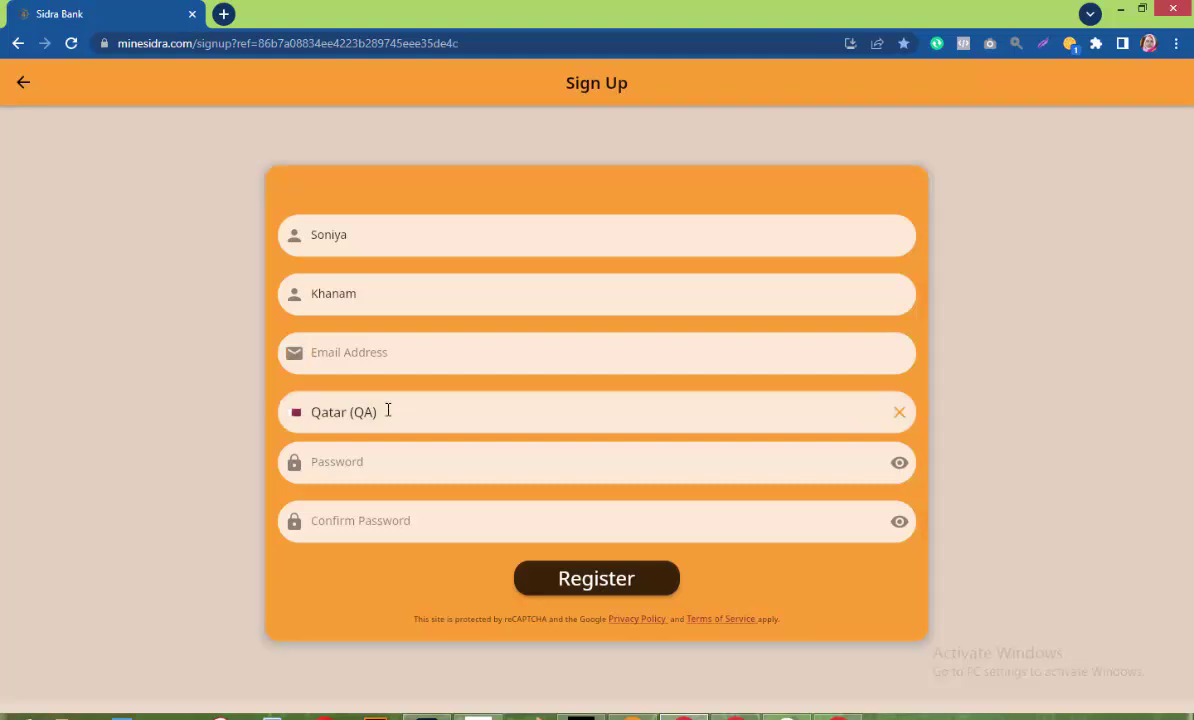
{"action": "left_click", "coordinate": [386, 410]}
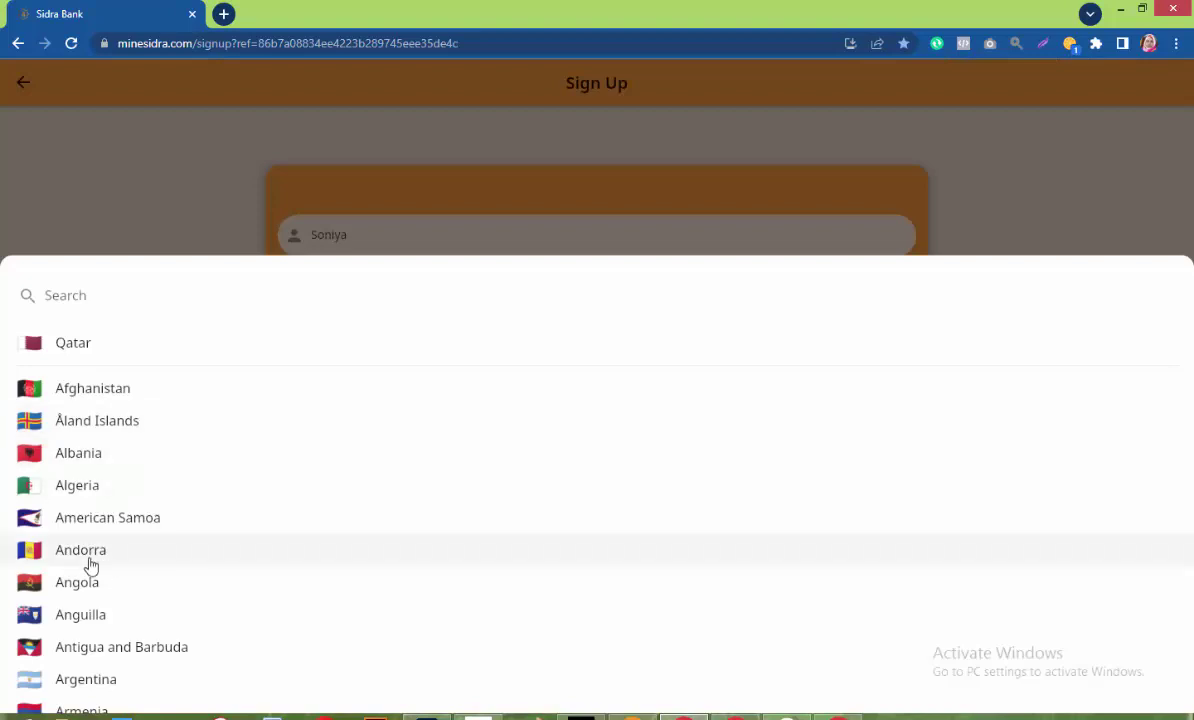
{"action": "scroll", "coordinate": [88, 509], "scroll_direction": "down", "scroll_amount": 1}
{"action": "scroll", "coordinate": [88, 505], "scroll_direction": "down", "scroll_amount": 2}
{"action": "scroll", "coordinate": [88, 505], "scroll_direction": "down", "scroll_amount": 2}
{"action": "scroll", "coordinate": [88, 505], "scroll_direction": "down", "scroll_amount": 2}
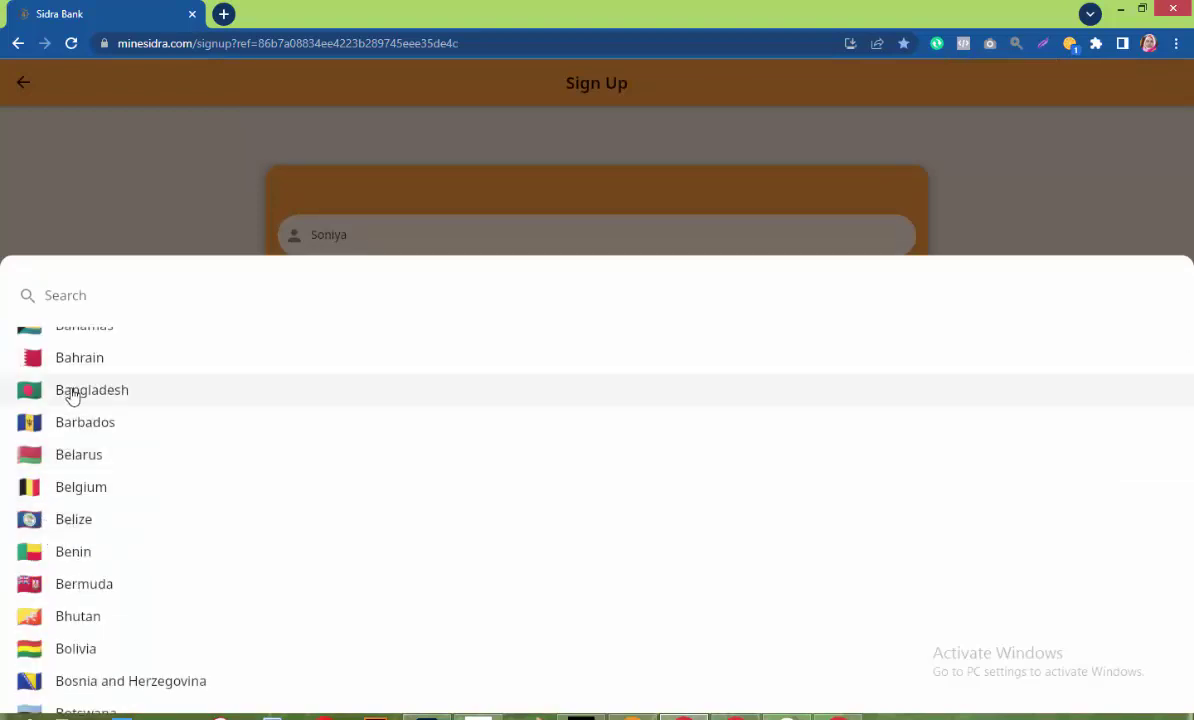
{"action": "left_click", "coordinate": [73, 395]}
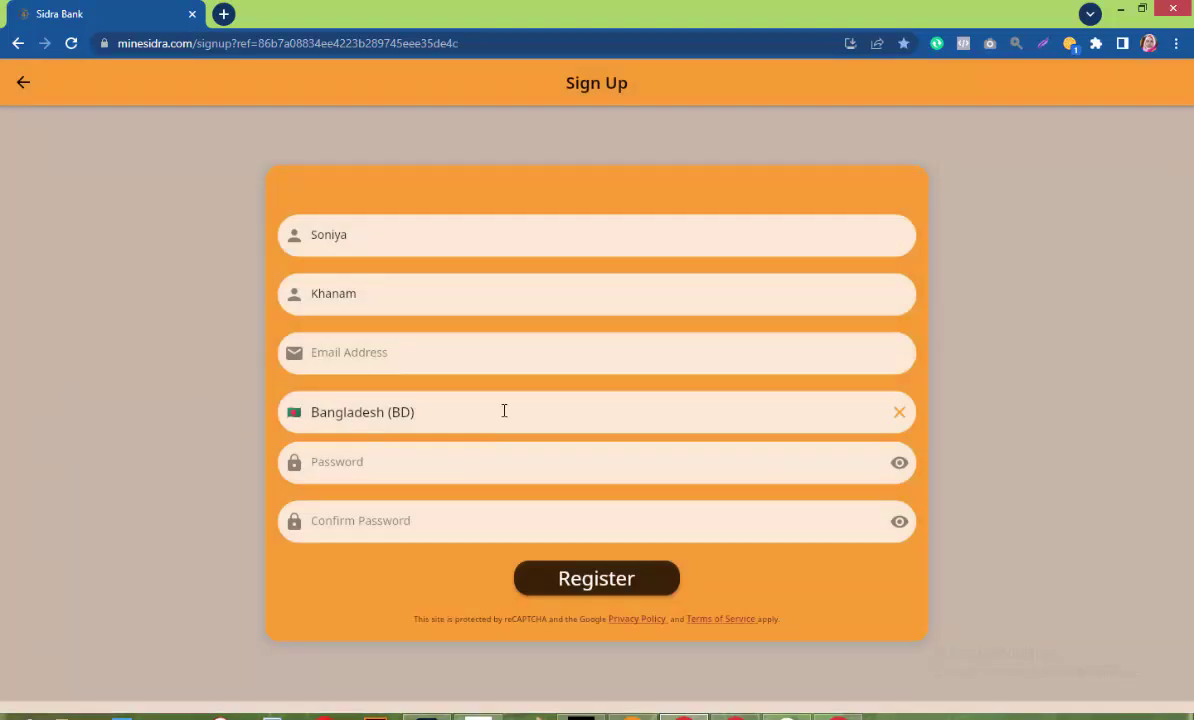
Enter the password, reveal it as plain text, and correct its typos.
{"action": "left_click", "coordinate": [408, 463]}
{"action": "left_click", "coordinate": [899, 466]}
{"action": "double_click", "coordinate": [318, 462]}
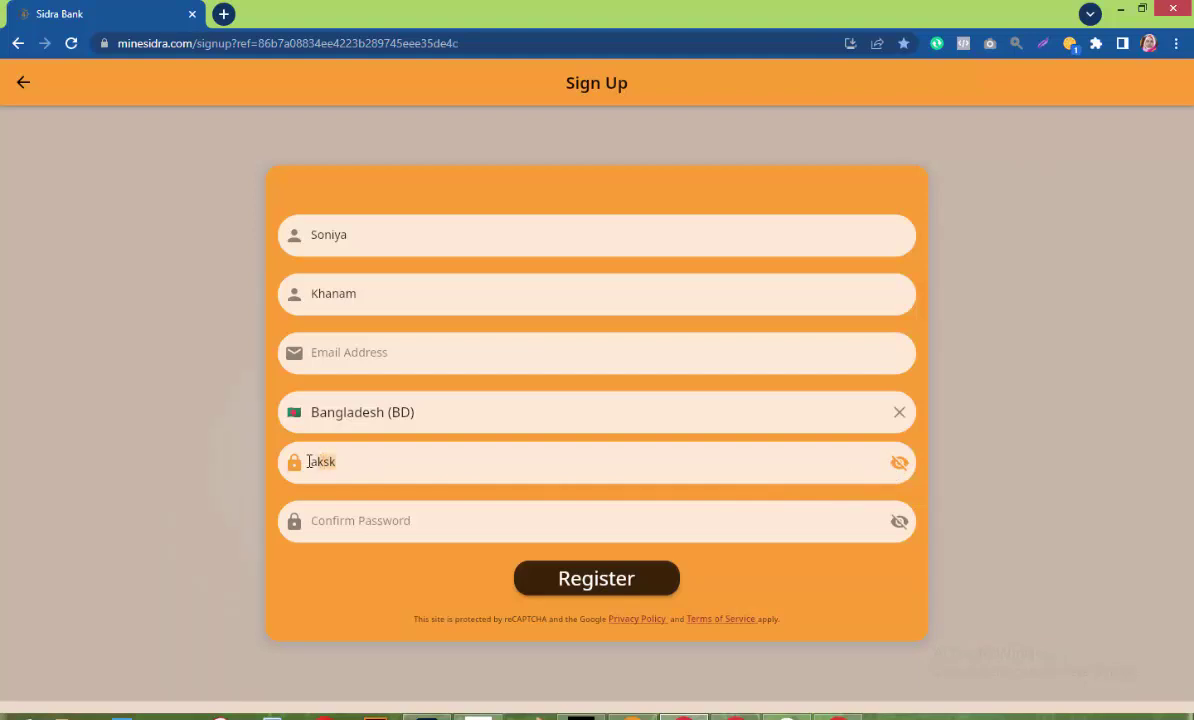
{"action": "left_click", "coordinate": [442, 472]}
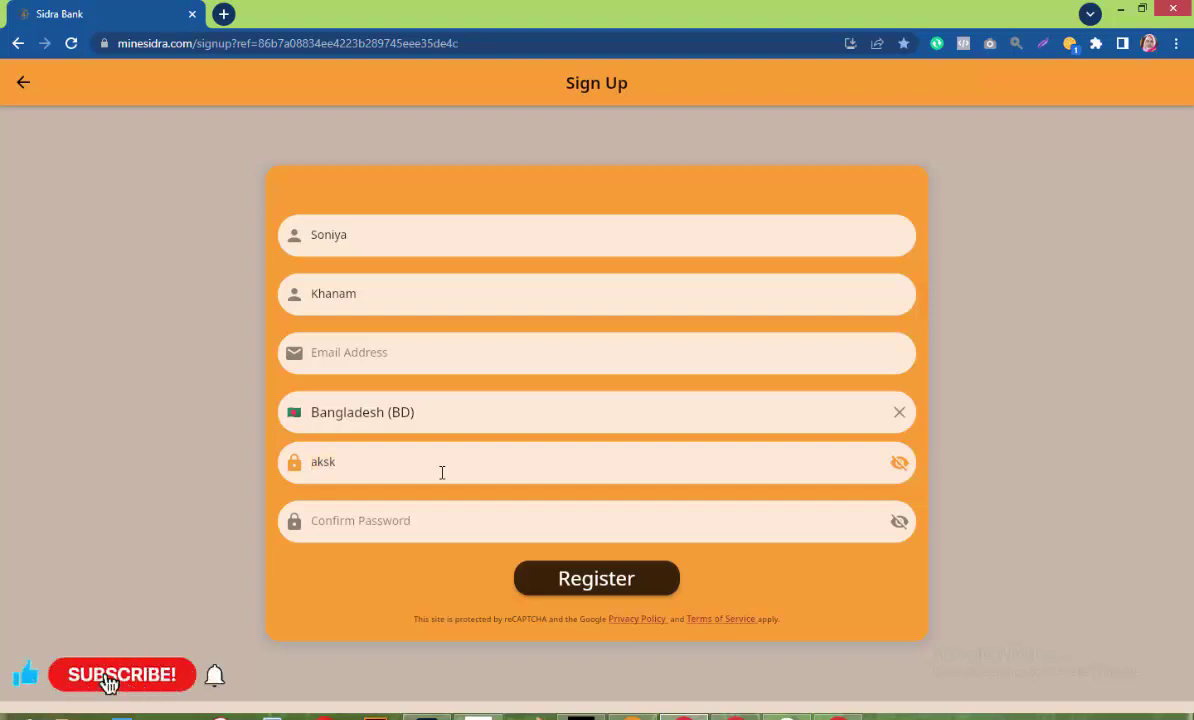
{"action": "key", "text": "BackSpace"}
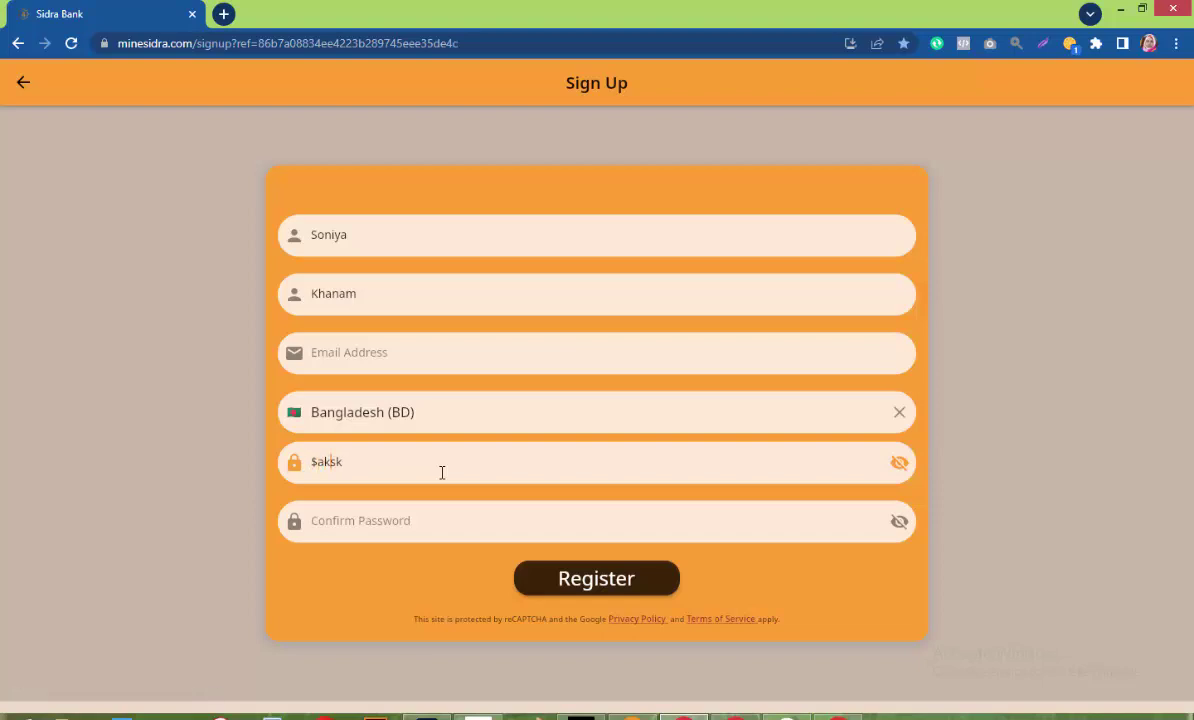
{"action": "key", "text": "Right"}
{"action": "key", "text": "Right"}
{"action": "key", "text": "Right"}
{"action": "key", "text": "Right"}
{"action": "left_click_drag", "start_coordinate": [376, 462], "coordinate": [300, 462]}
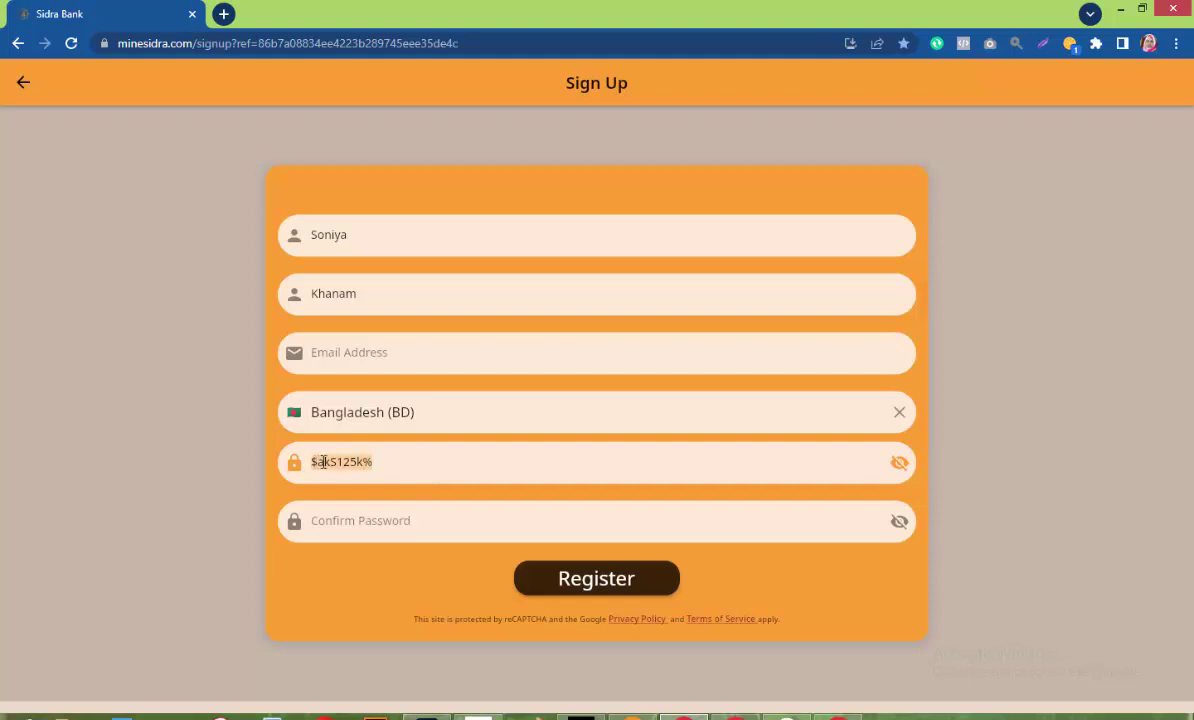
Type the same password into Confirm Password, fixing the mistaken entry.
{"action": "left_click", "coordinate": [406, 518]}
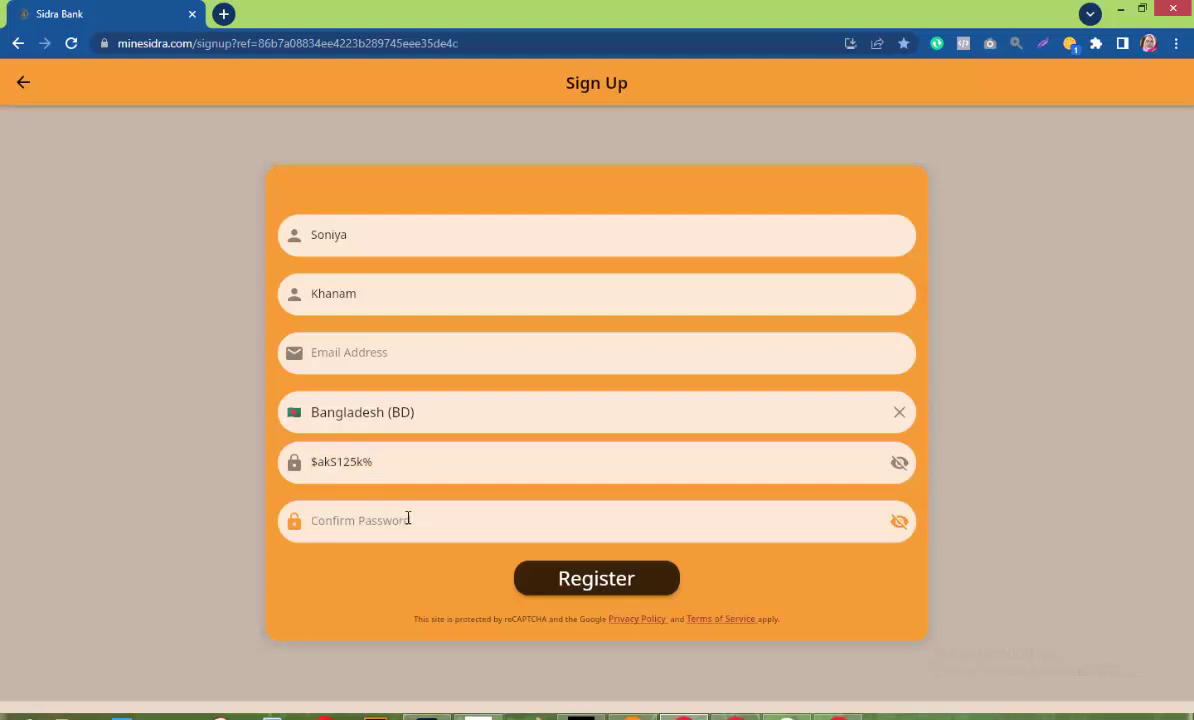
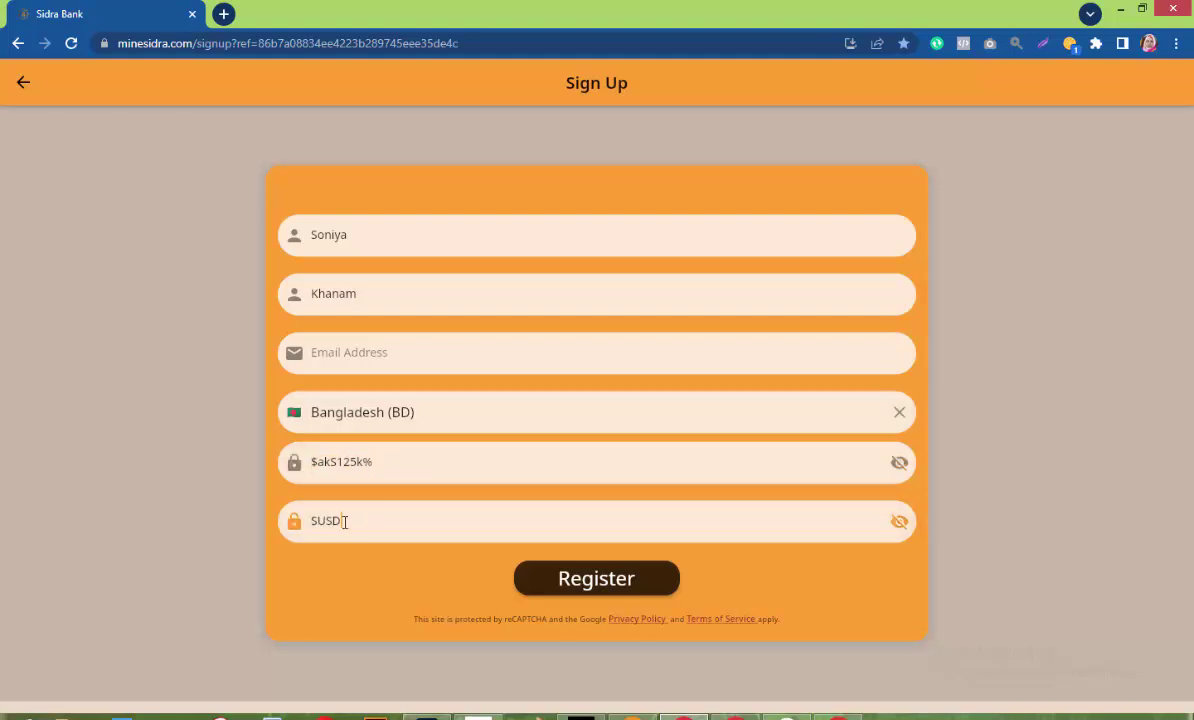
{"action": "left_click_drag", "start_coordinate": [345, 520], "coordinate": [313, 520]}
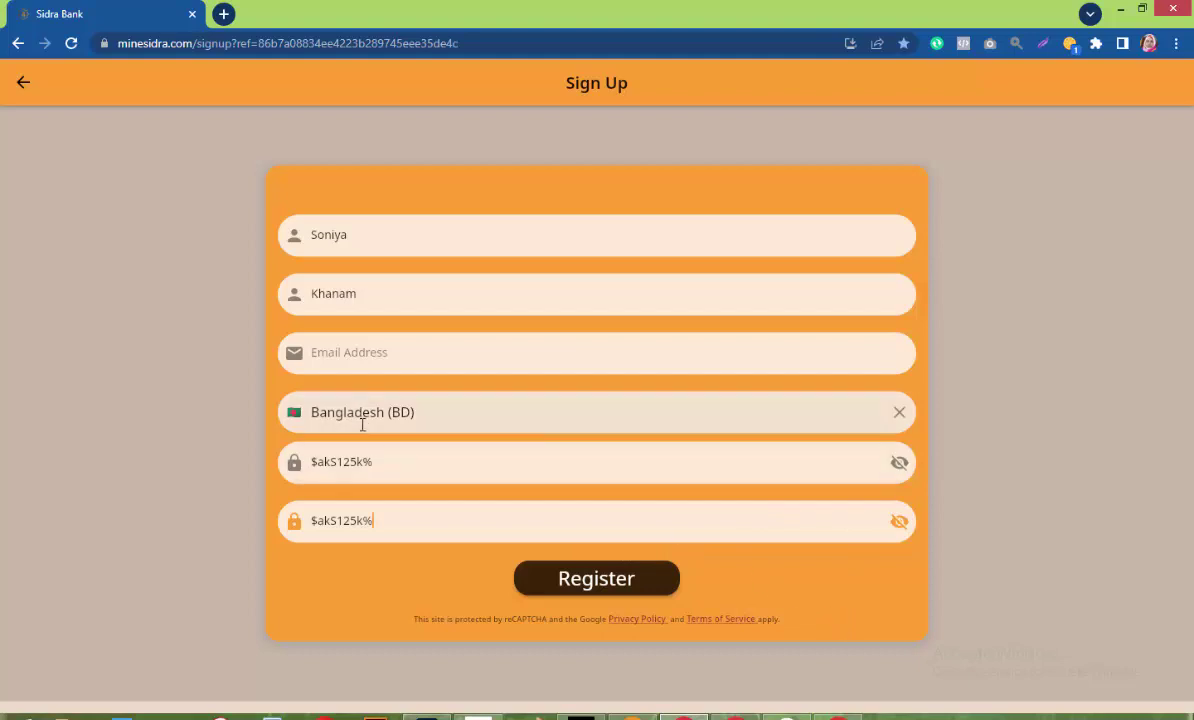
{"action": "left_click", "coordinate": [414, 349]}
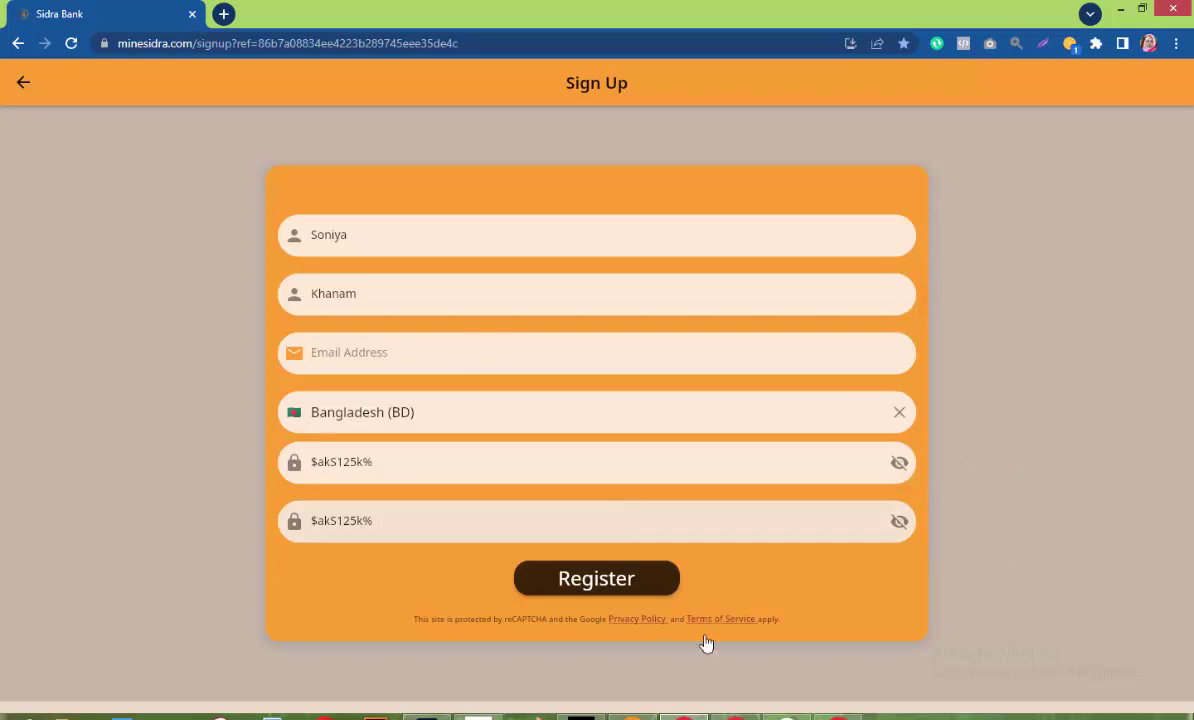
{"action": "left_click", "coordinate": [787, 716]}
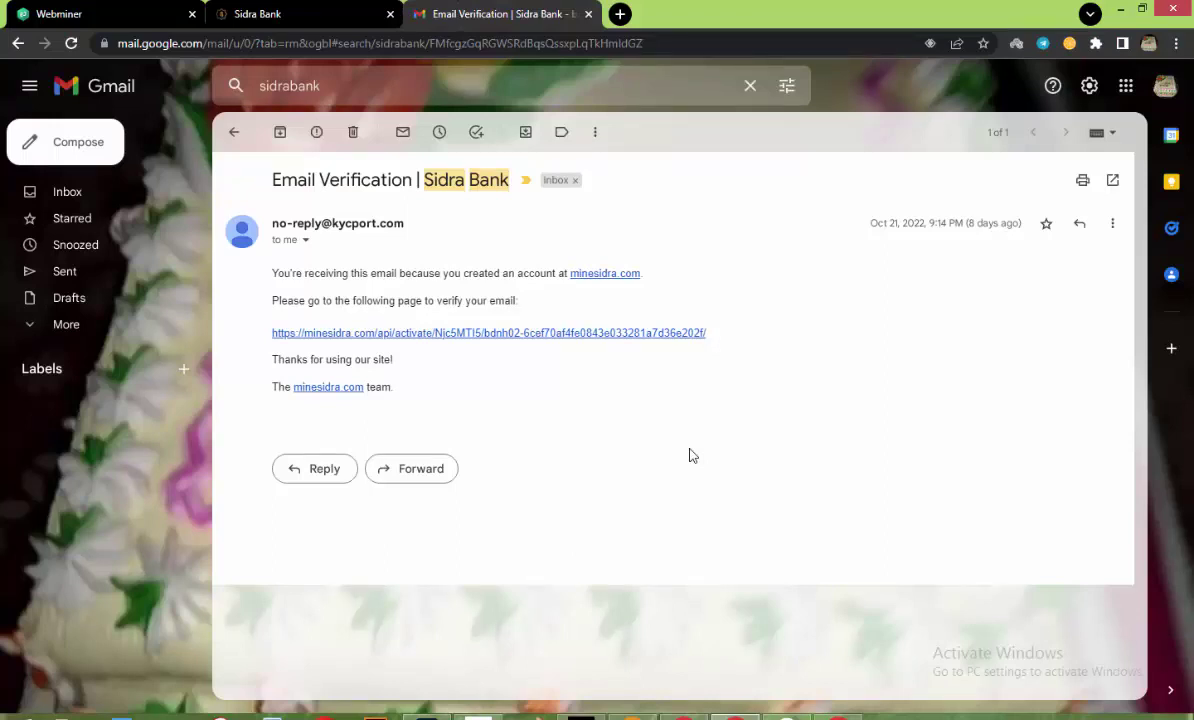
{"action": "double_click", "coordinate": [890, 224]}
{"action": "left_click", "coordinate": [894, 293]}
{"action": "left_click_drag", "start_coordinate": [258, 342], "coordinate": [752, 344]}
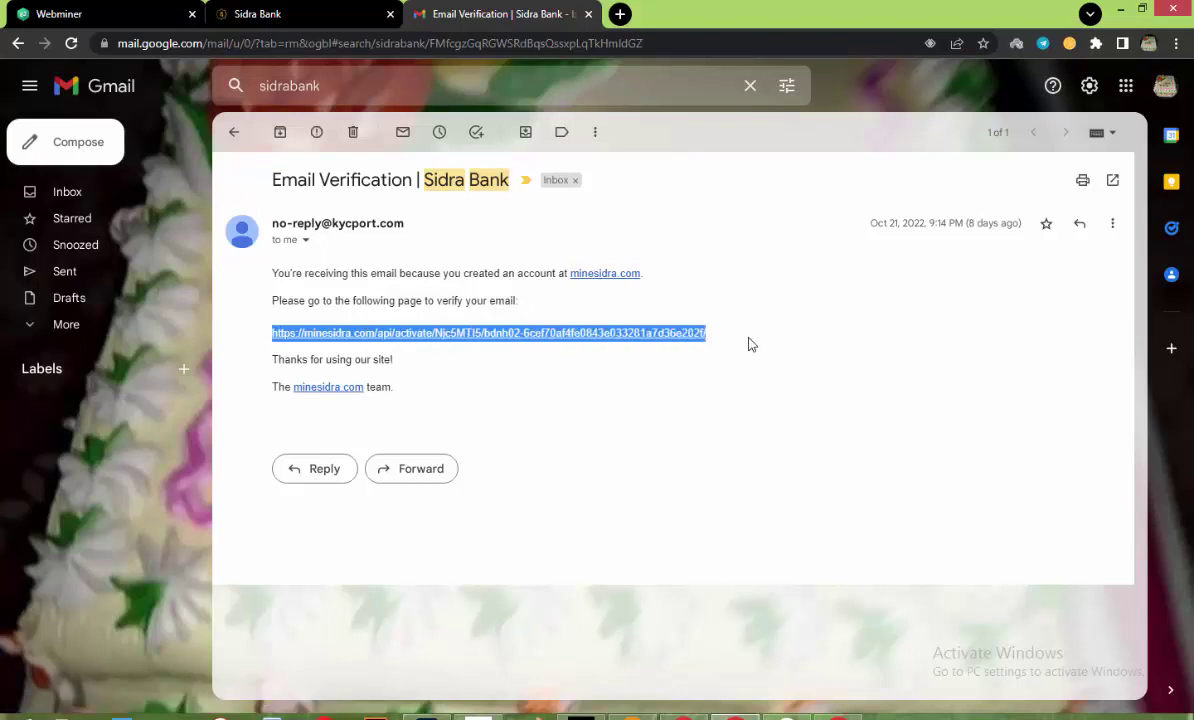
{"action": "left_click", "coordinate": [676, 376]}
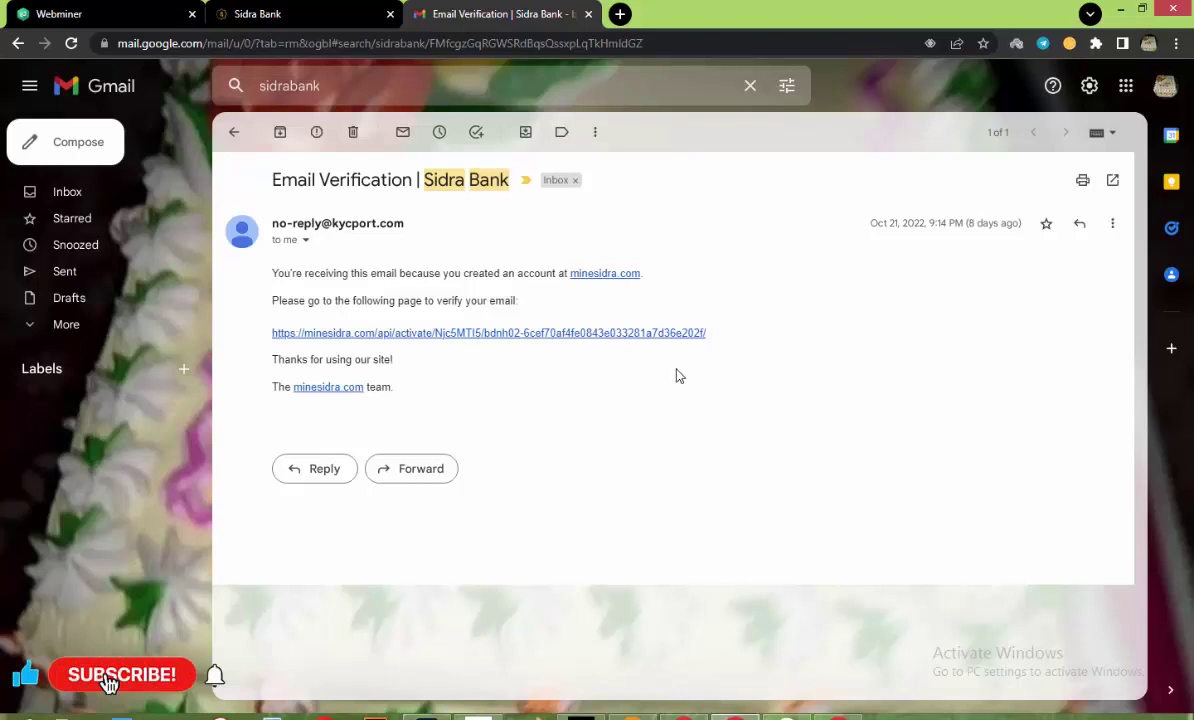
{"action": "left_click_drag", "start_coordinate": [272, 333], "coordinate": [728, 336]}
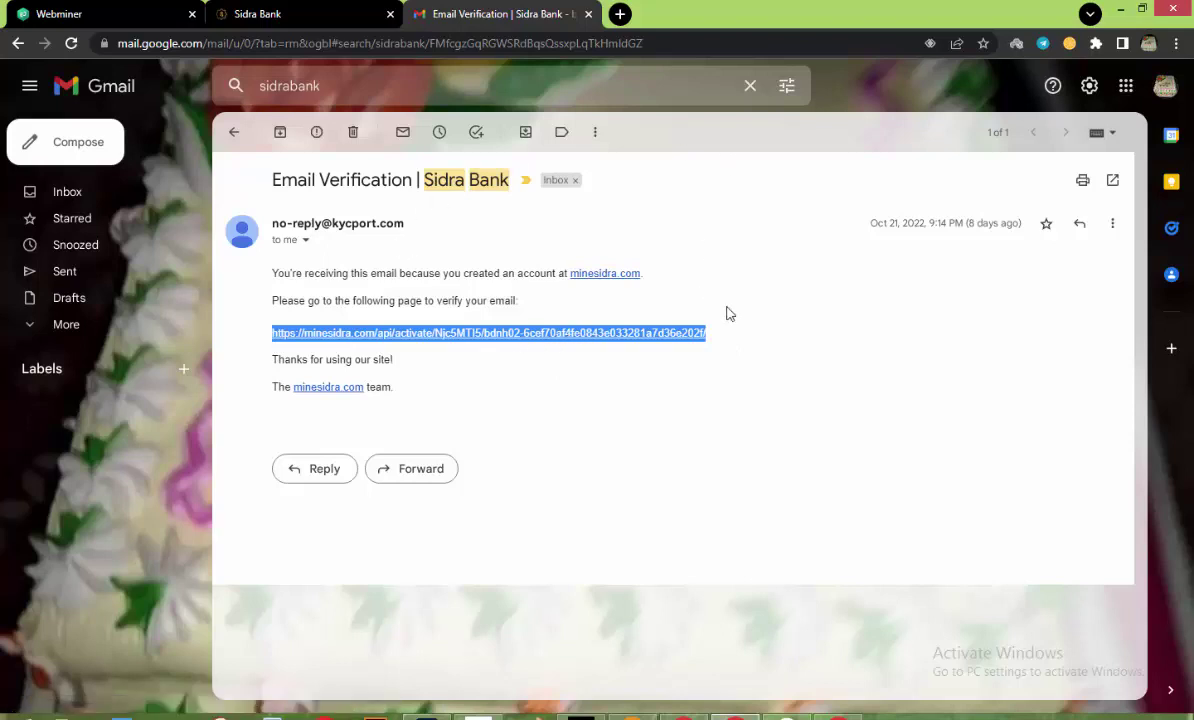
{"action": "left_click", "coordinate": [827, 441]}
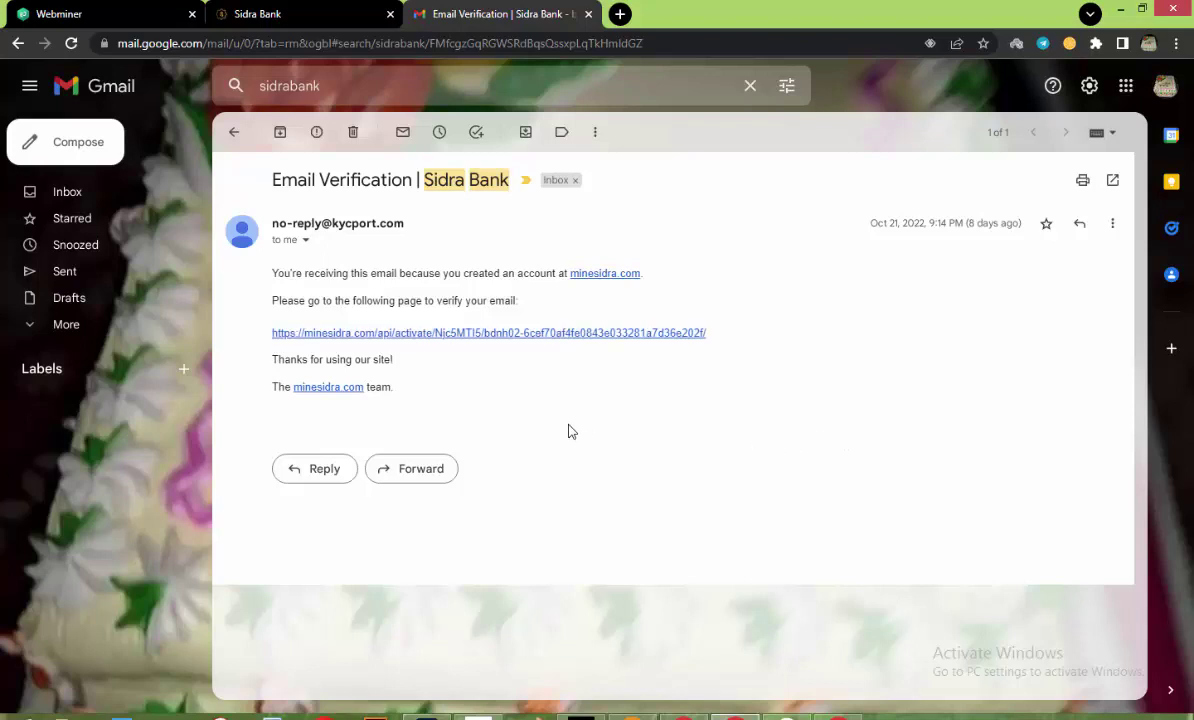
Return to the Sidra Bank login page and log in with the email address.
{"action": "left_click", "coordinate": [292, 12]}
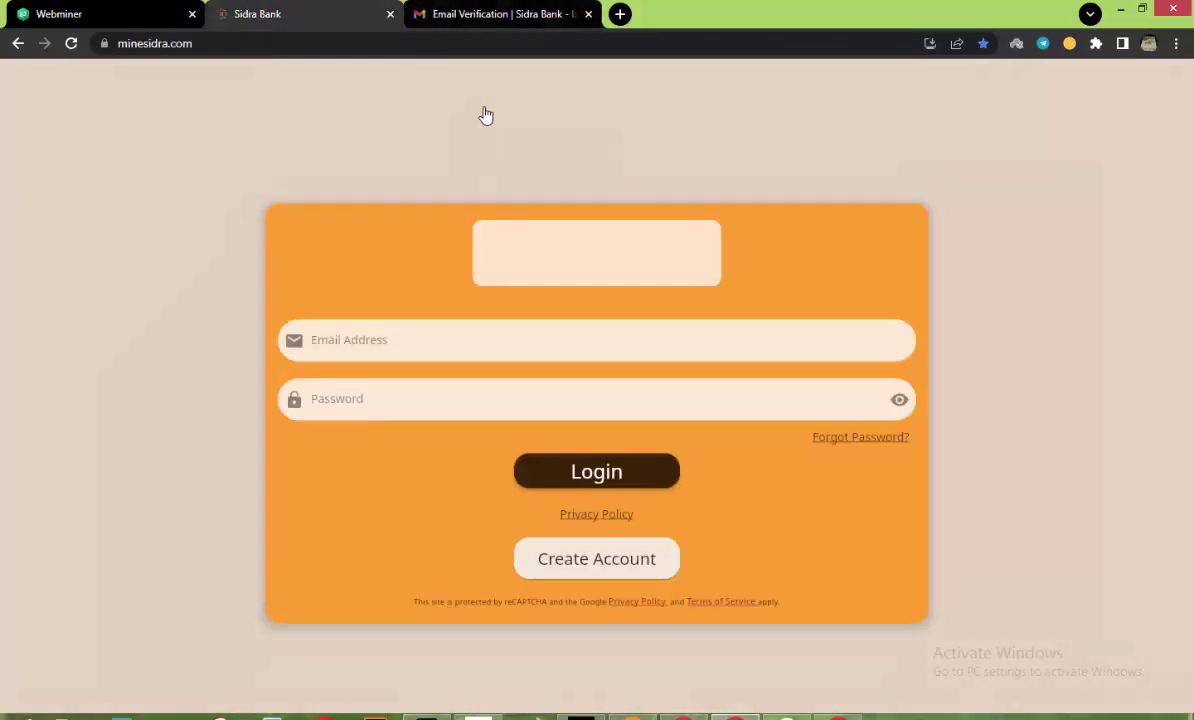
{"action": "left_click", "coordinate": [502, 345]}
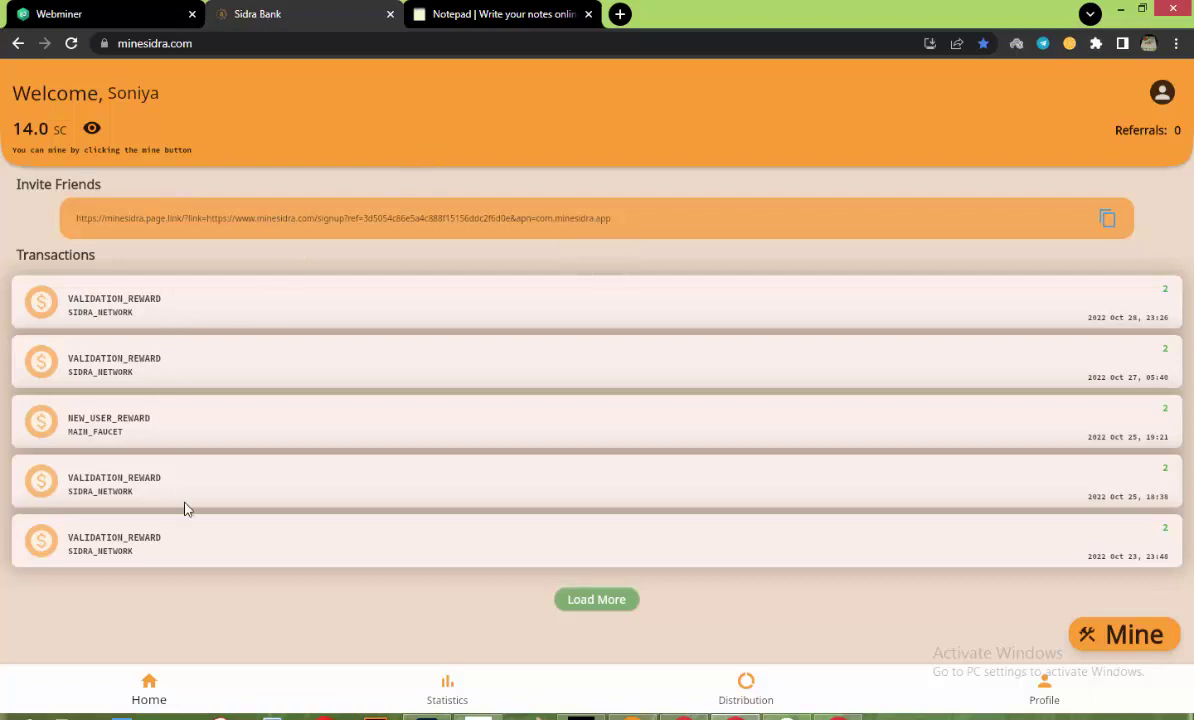
Load older transactions, showing validation rewards back to October 22.
{"action": "left_click", "coordinate": [608, 603]}
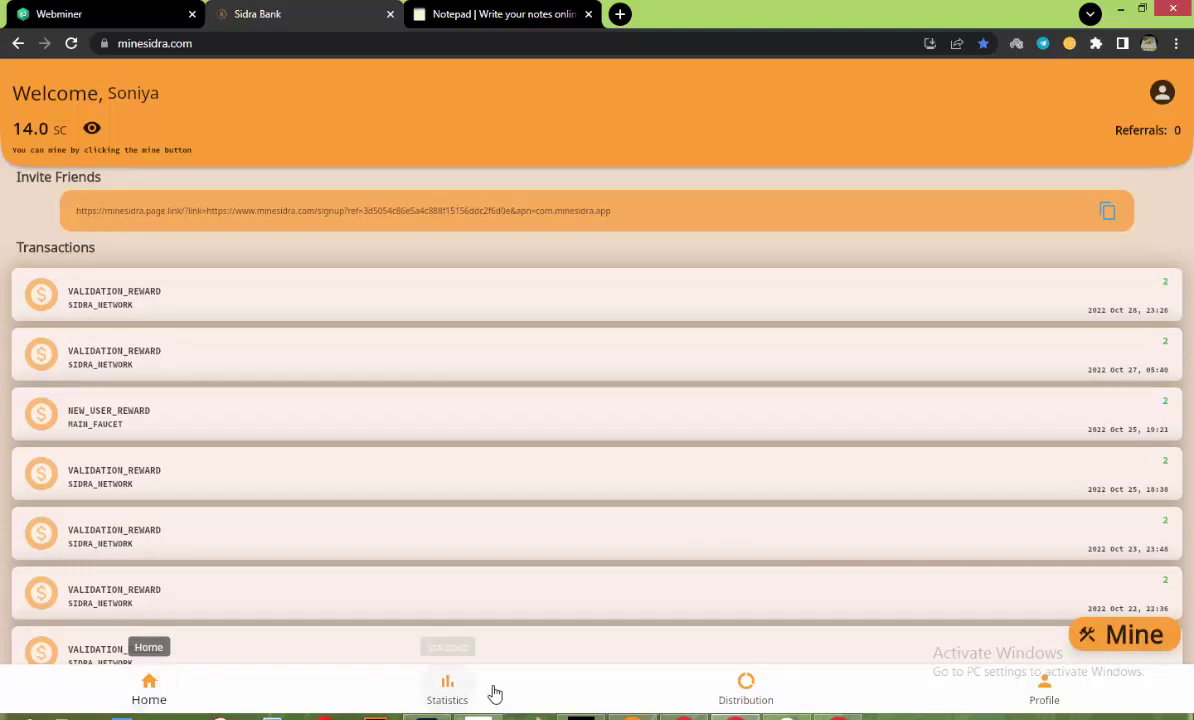
Browse the Distribution country ranking, with Nigeria first and Bangladesh sixth.
{"action": "left_click", "coordinate": [750, 683]}
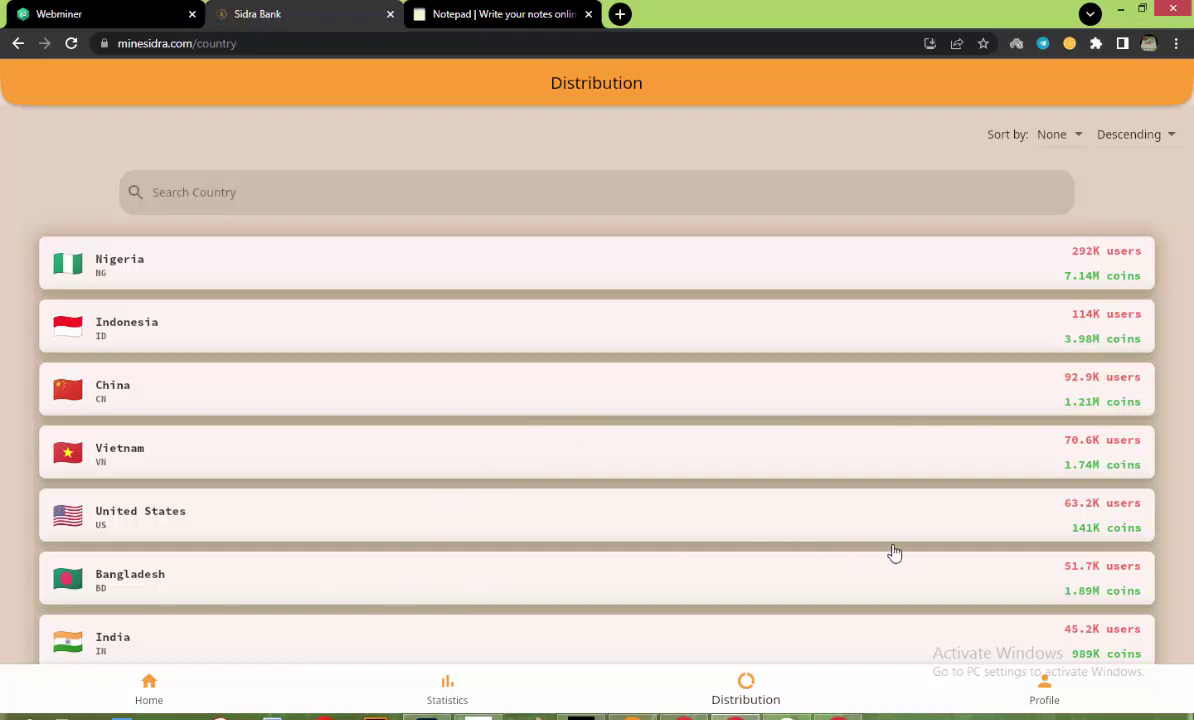
{"action": "scroll", "coordinate": [1100, 575], "scroll_direction": "down", "scroll_amount": 1}
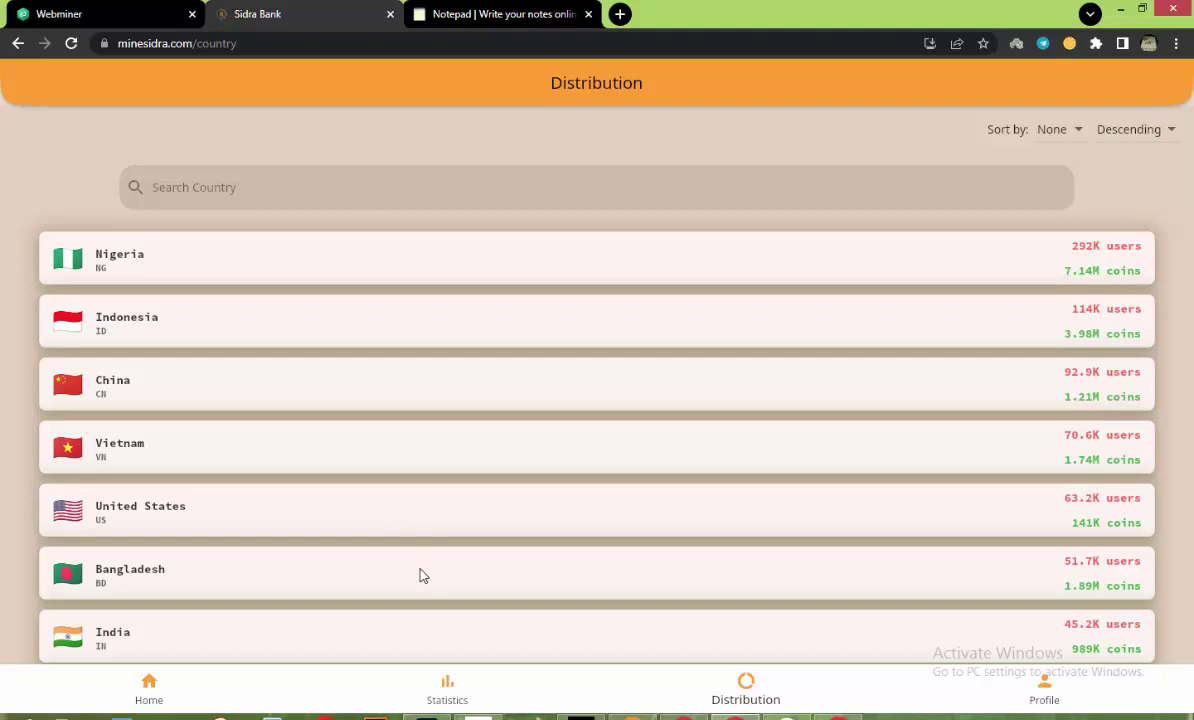
{"action": "scroll", "coordinate": [416, 573], "scroll_direction": "down", "scroll_amount": 1}
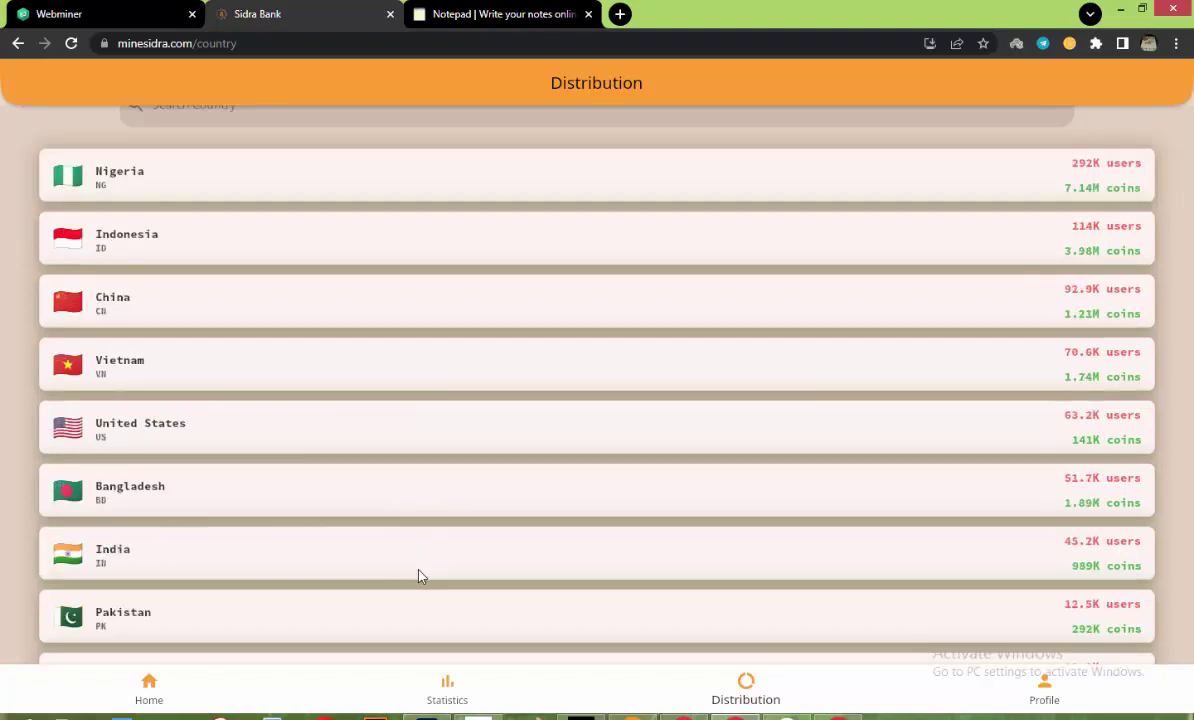
{"action": "scroll", "coordinate": [416, 573], "scroll_direction": "down", "scroll_amount": 1}
{"action": "scroll", "coordinate": [416, 573], "scroll_direction": "up", "scroll_amount": 2}
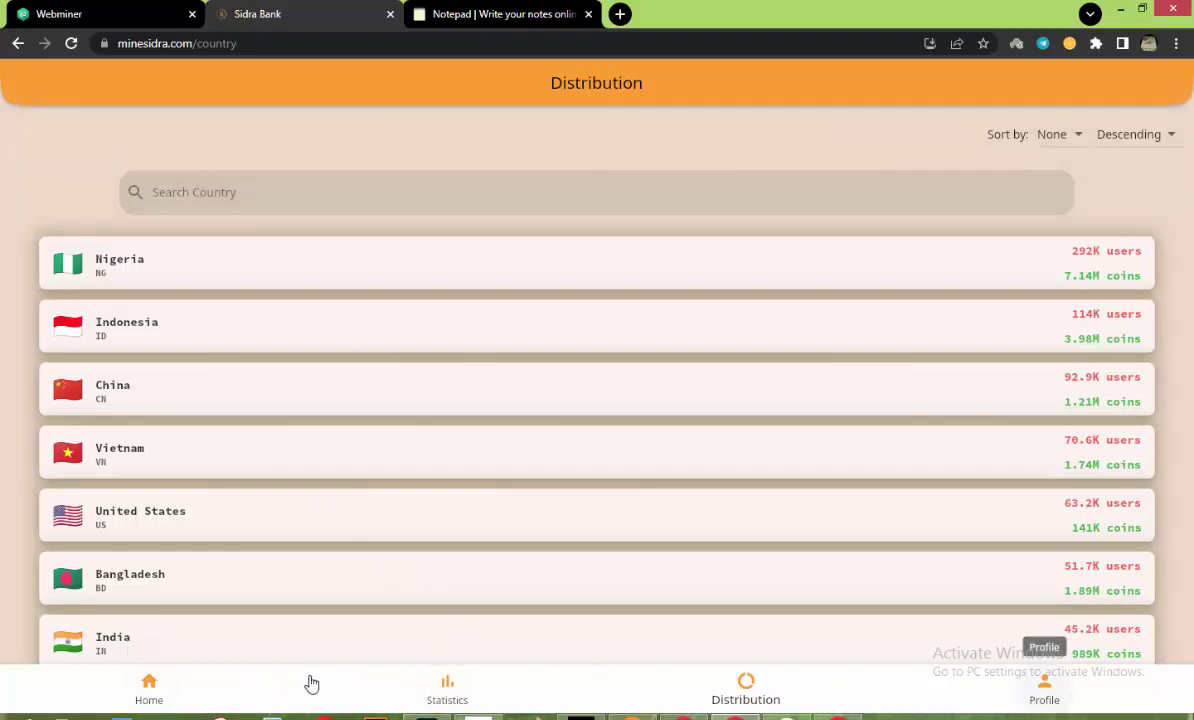
Go back to Home, close the online notepad tab, and copy the invite link.
{"action": "left_click", "coordinate": [149, 694]}
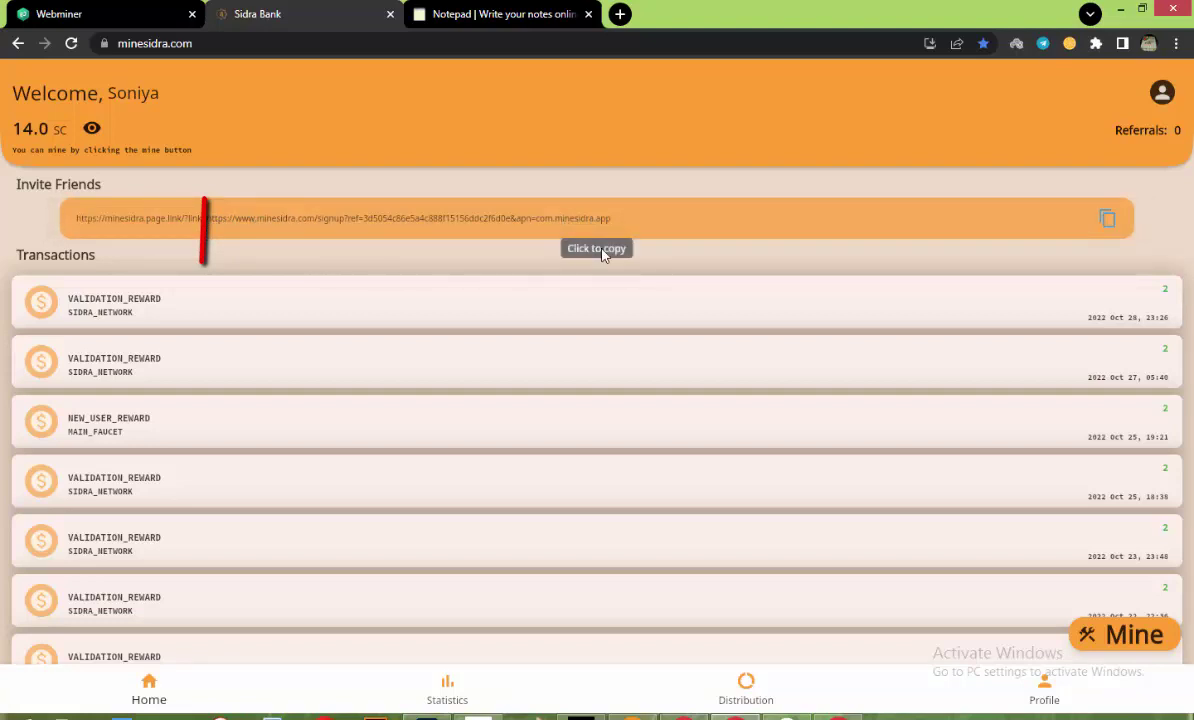
{"action": "left_click", "coordinate": [588, 14]}
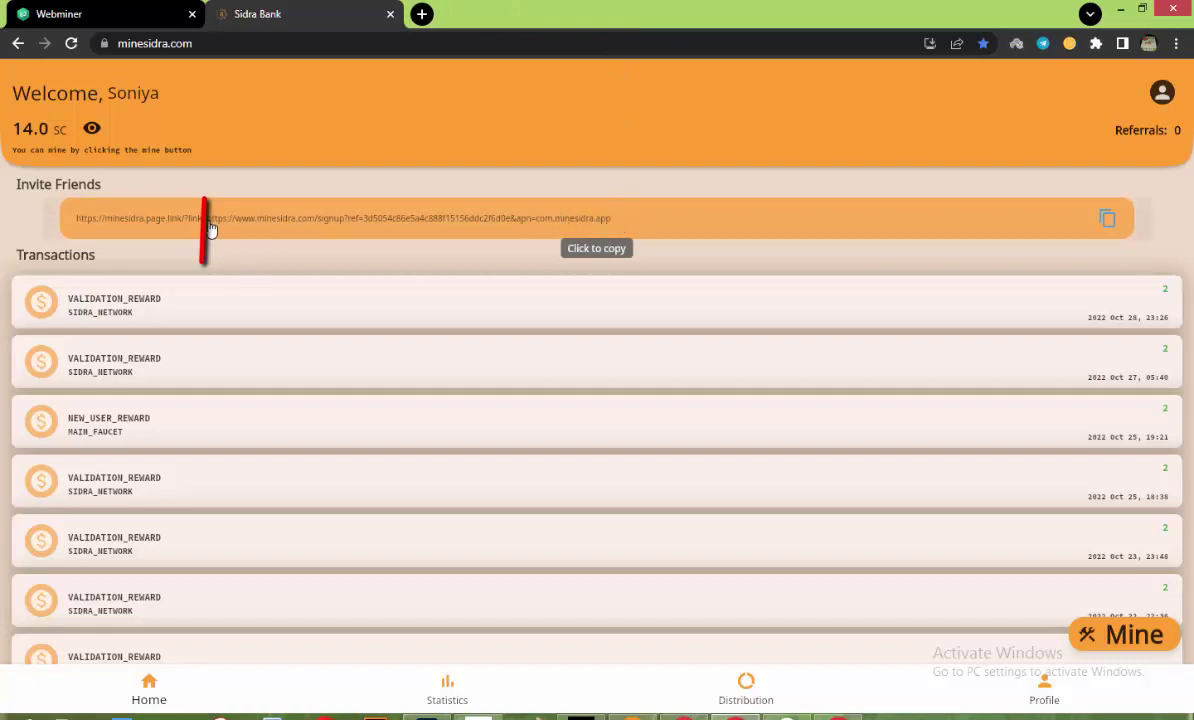
{"action": "left_click", "coordinate": [1107, 221]}
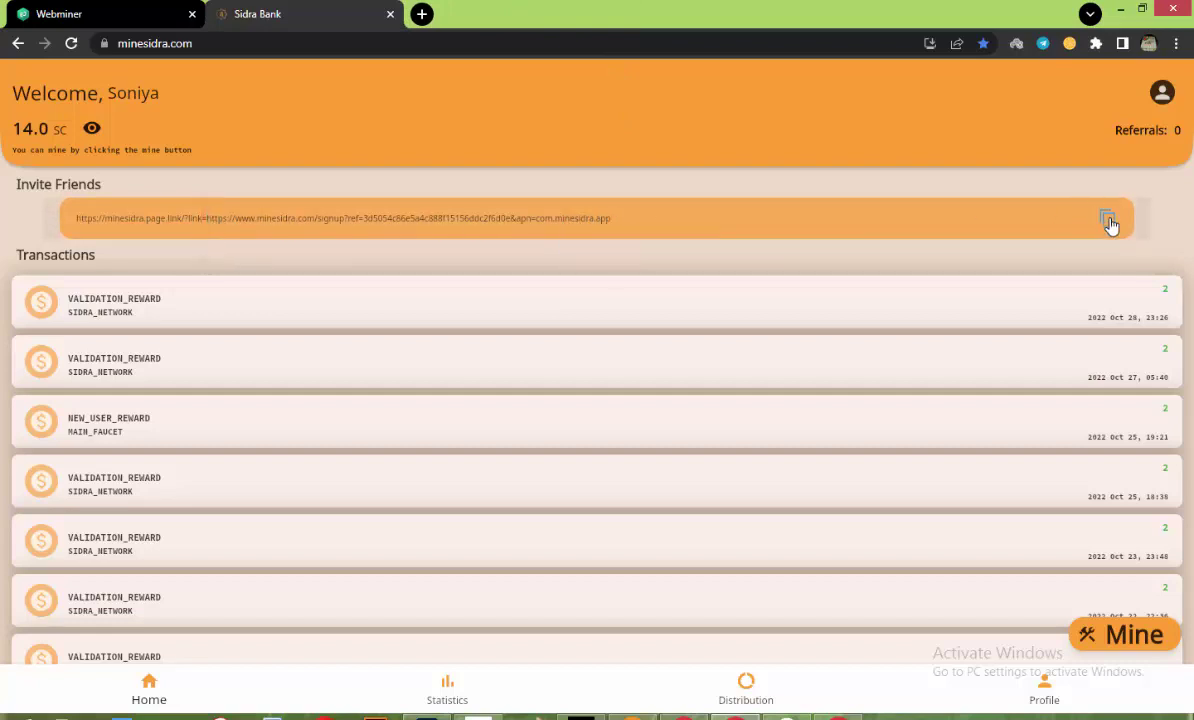
Paste the invite link into a new tab and strip the page.link prefix, leaving the minesidra.com URL.
{"action": "left_click", "coordinate": [421, 14]}
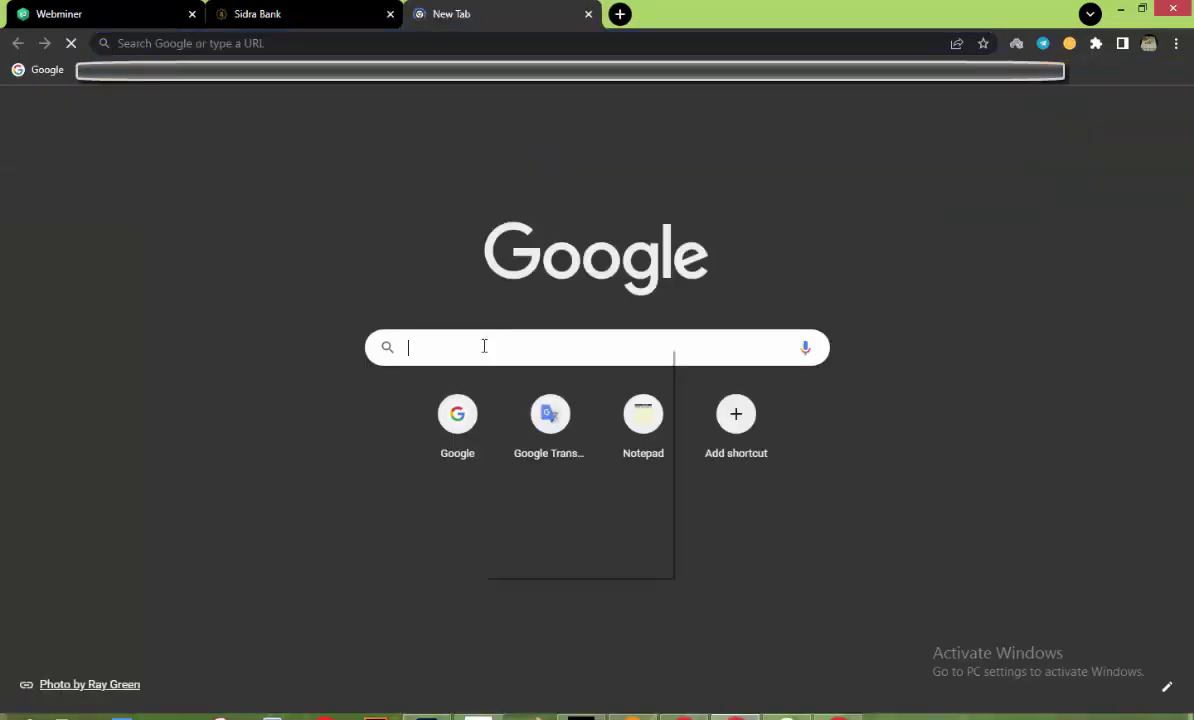
{"action": "right_click", "coordinate": [482, 345]}
{"action": "left_click", "coordinate": [522, 447]}
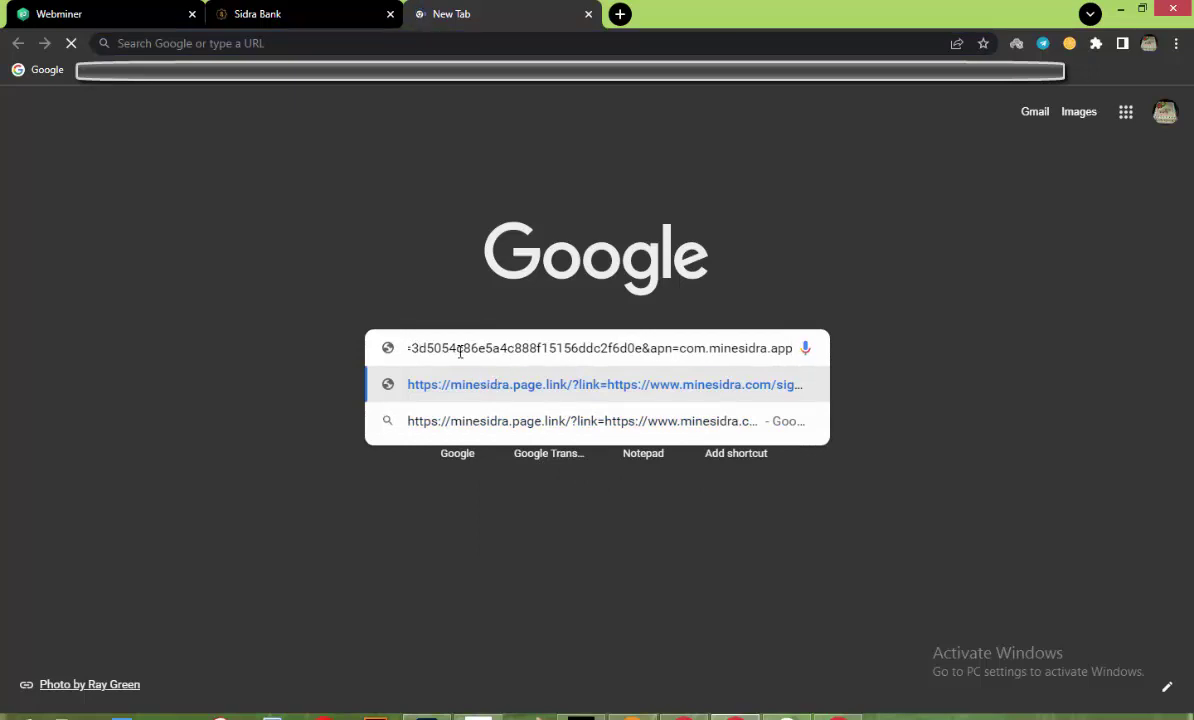
{"action": "key", "text": "Left"}
{"action": "key", "text": "Left"}
{"action": "key", "text": "Left"}
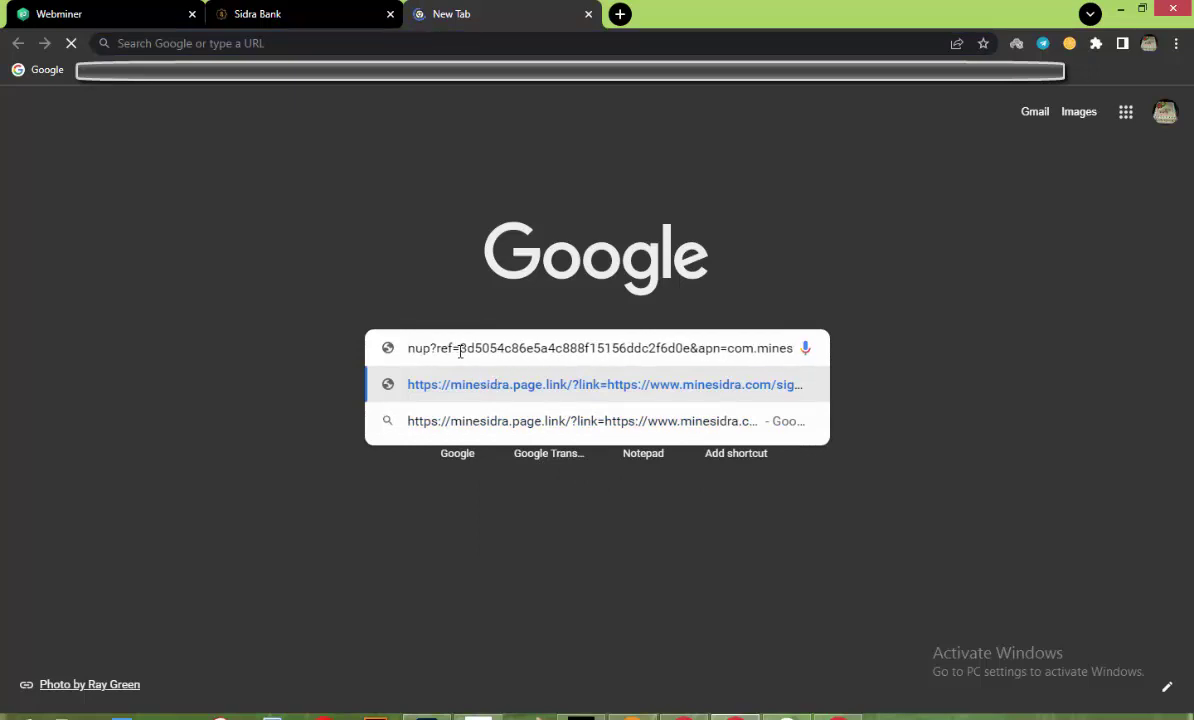
{"action": "key", "text": "Left"}
{"action": "key", "text": "Left"}
{"action": "key", "text": "Left"}
{"action": "key", "text": "Left"}
{"action": "key", "text": "Left"}
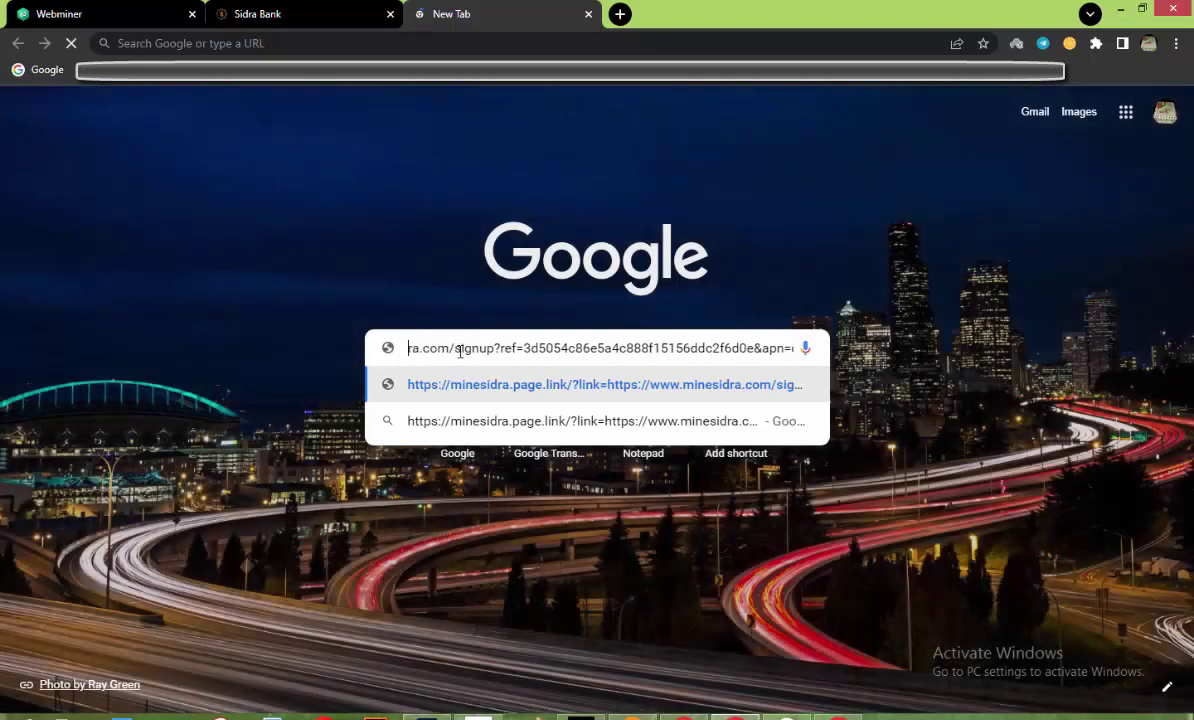
{"action": "key", "text": "Left"}
{"action": "key", "text": "Left"}
{"action": "key", "text": "Left"}
{"action": "key", "text": "Left"}
{"action": "key", "text": "Left"}
{"action": "key", "text": "Left"}
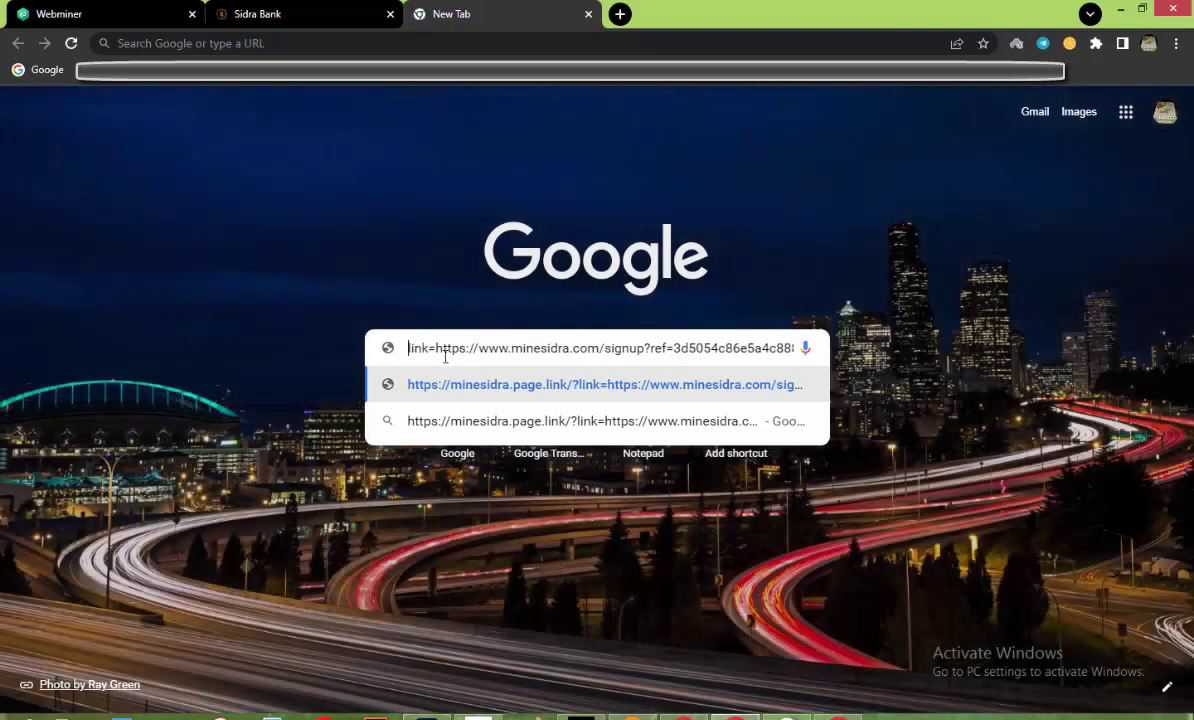
{"action": "left_click_drag", "start_coordinate": [436, 349], "coordinate": [346, 358]}
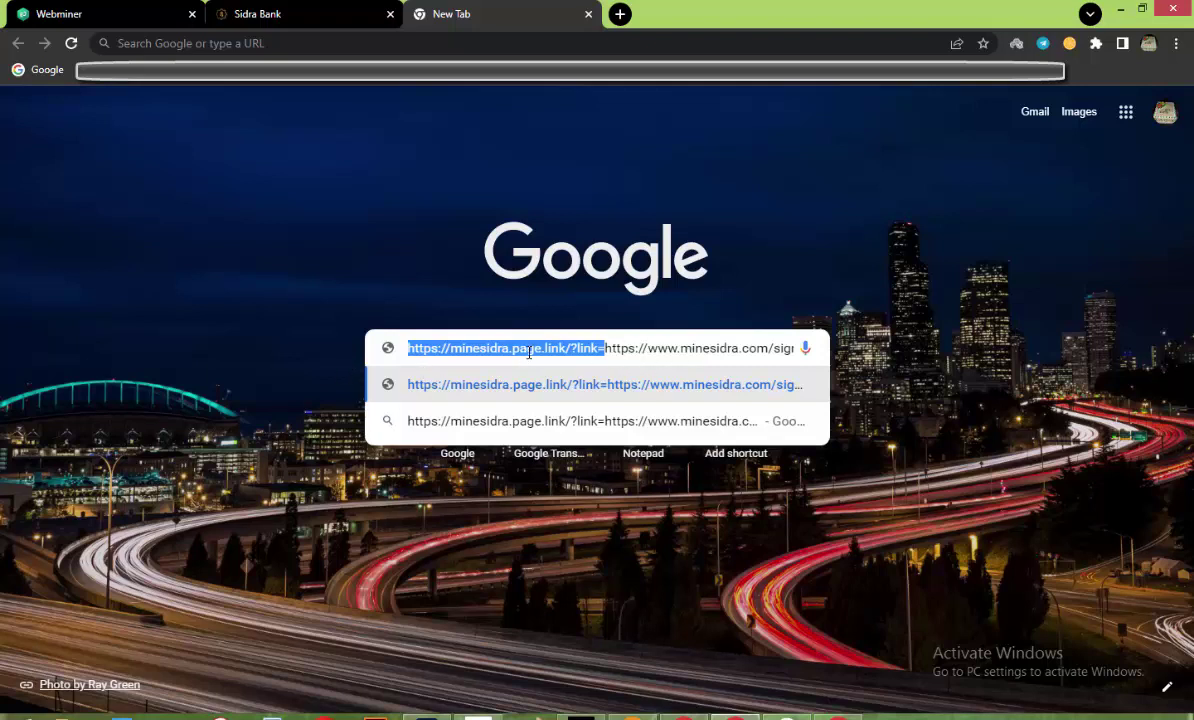
{"action": "key", "text": "BackSpace"}
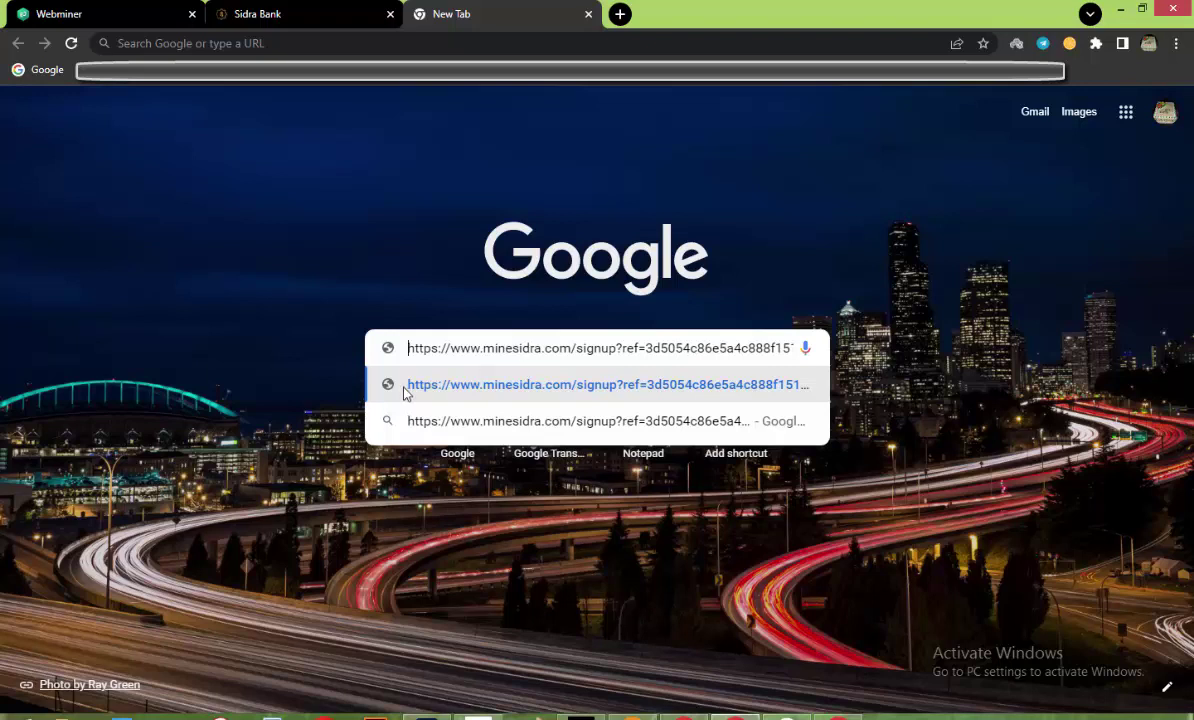
{"action": "left_click_drag", "start_coordinate": [411, 347], "coordinate": [775, 349]}
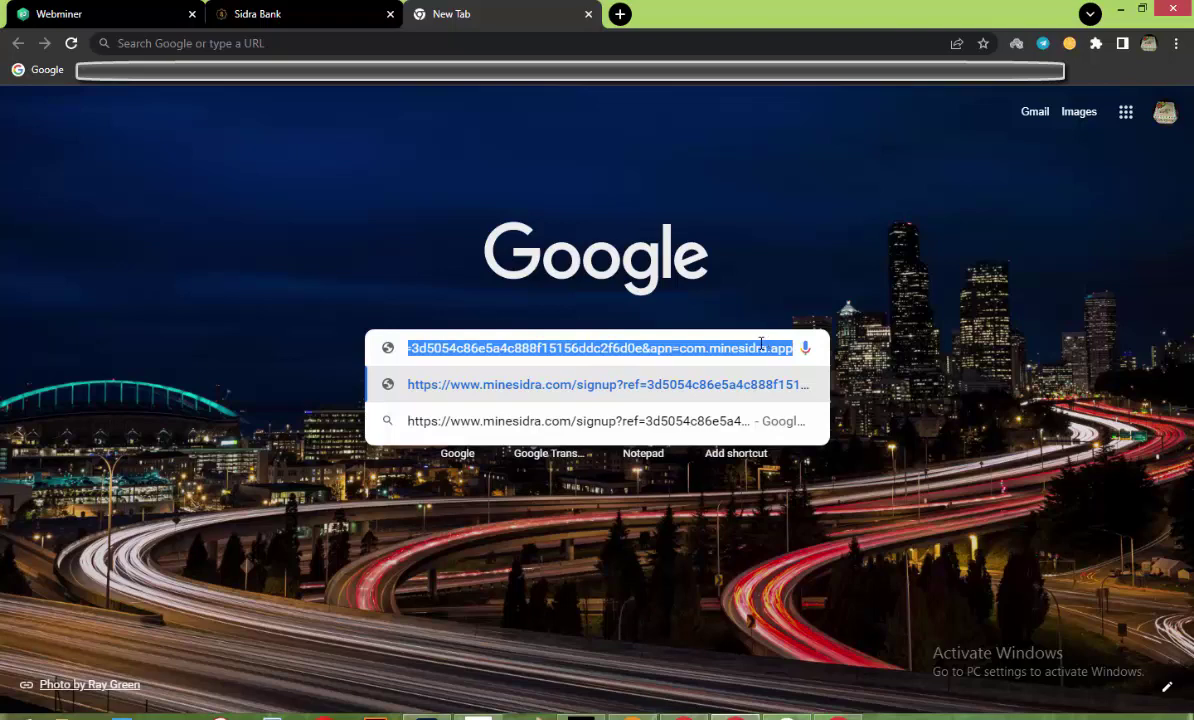
{"action": "left_click", "coordinate": [588, 14]}
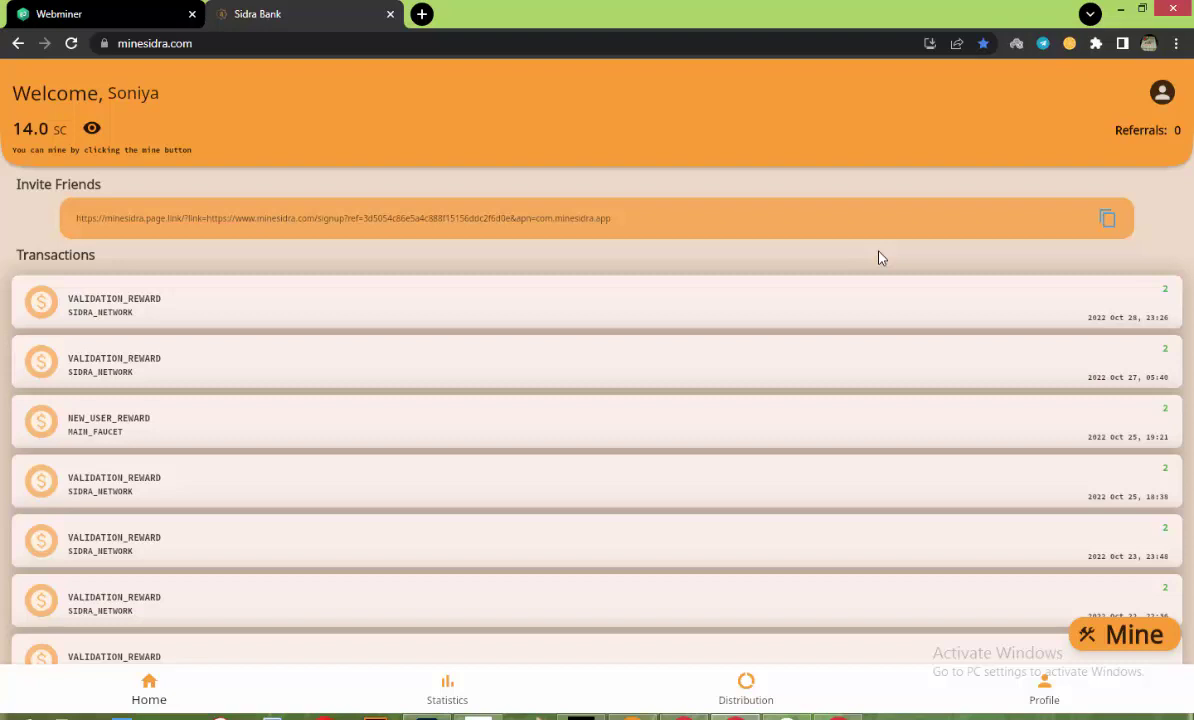
Mine once to validate a block and dismiss the success message, starting the 24-hour countdown.
{"action": "left_click", "coordinate": [1129, 647]}
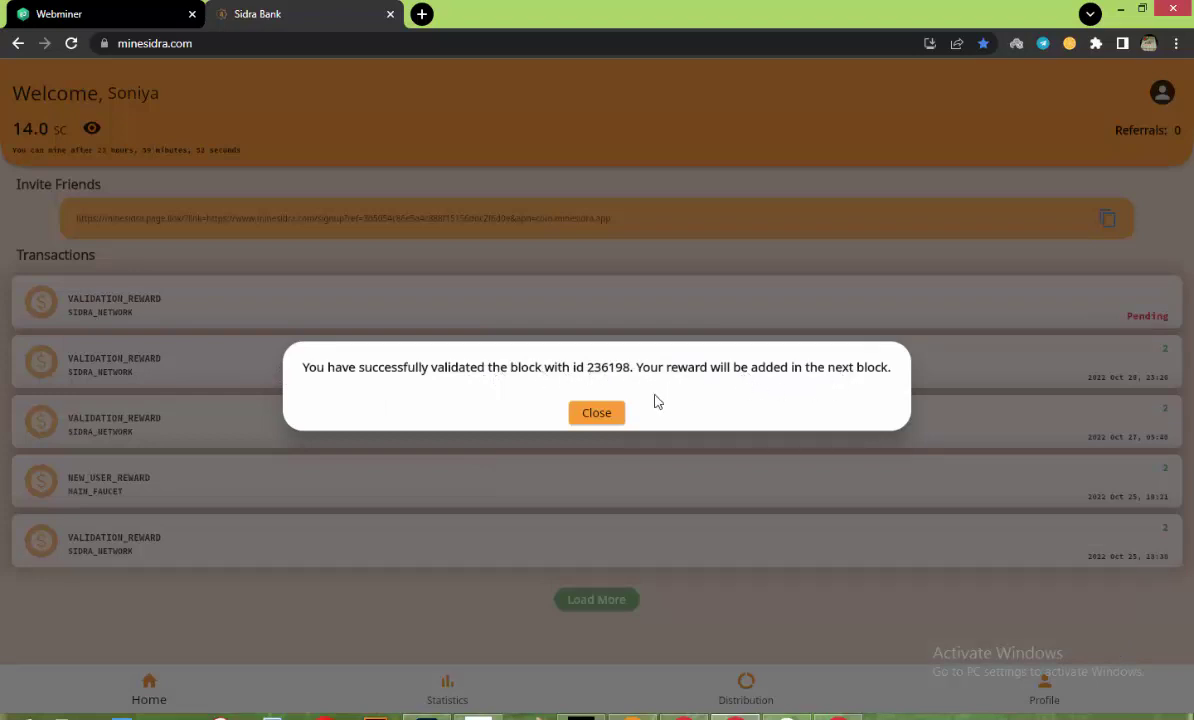
{"action": "left_click", "coordinate": [598, 414]}
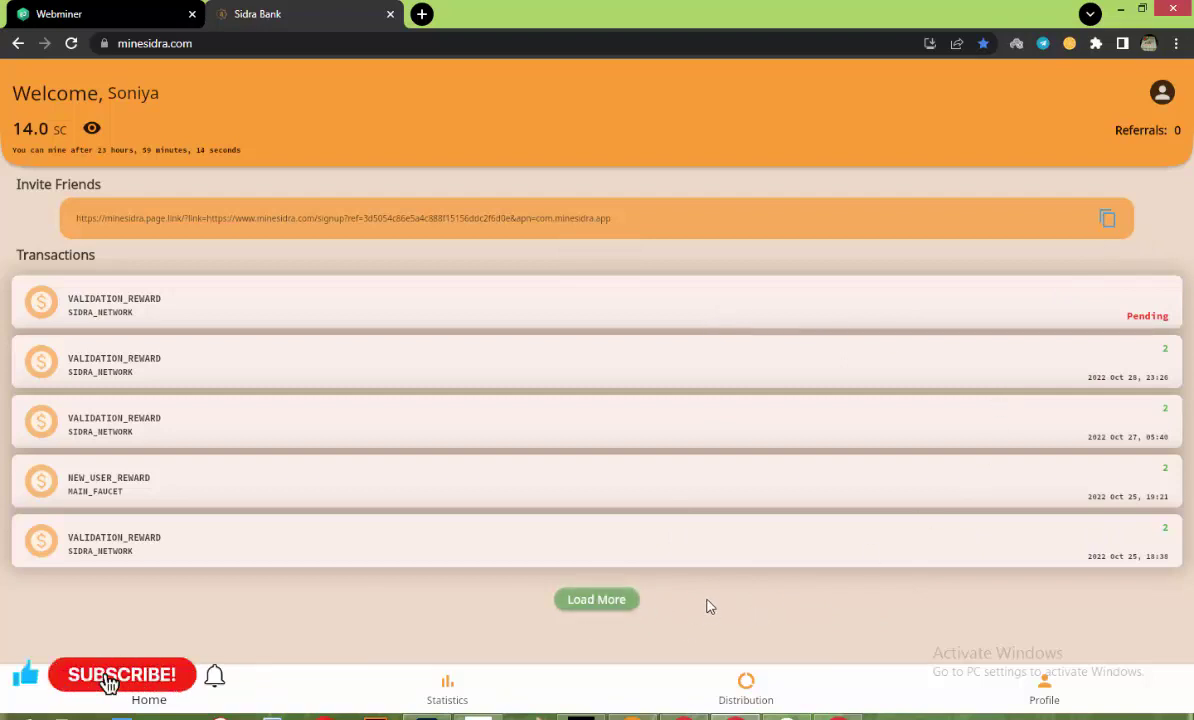
Load more transactions and refresh until the Oct 29 validation reward credits, bringing balance to 16.0 SC.
{"action": "left_click", "coordinate": [603, 600]}
{"action": "scroll", "coordinate": [599, 605], "scroll_direction": "down", "scroll_amount": 3}
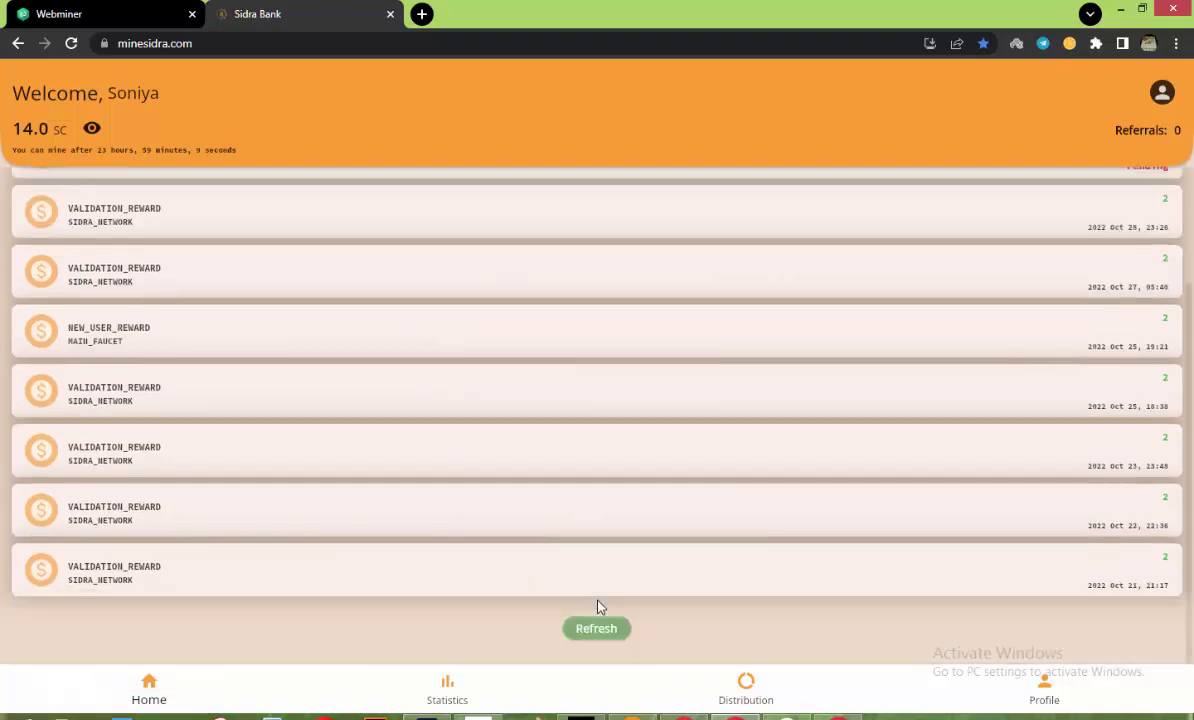
{"action": "left_click", "coordinate": [595, 633]}
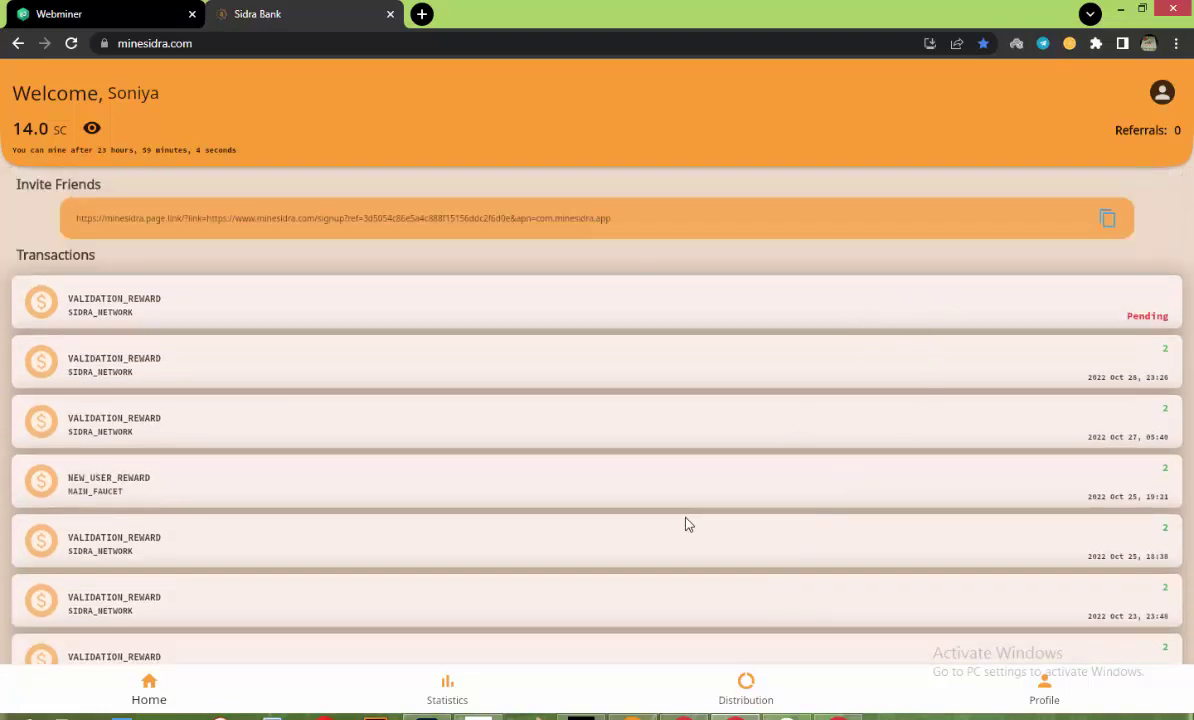
{"action": "scroll", "coordinate": [688, 522], "scroll_direction": "down", "scroll_amount": 1}
{"action": "scroll", "coordinate": [598, 646], "scroll_direction": "down", "scroll_amount": 2}
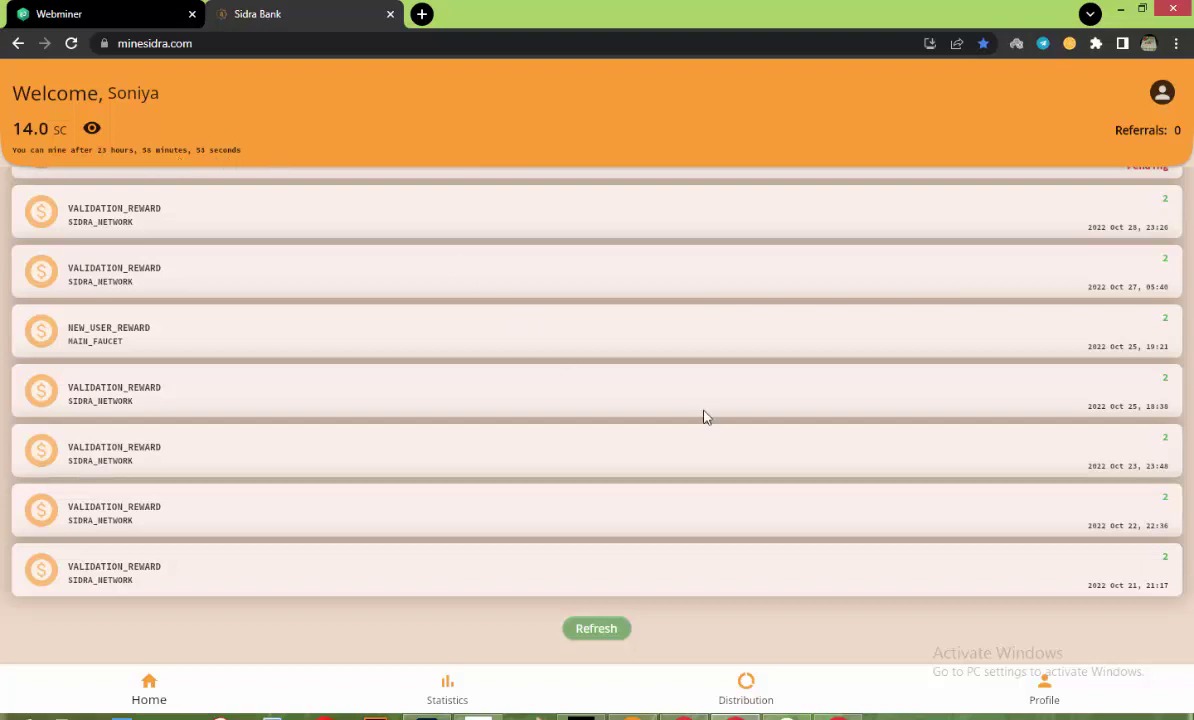
{"action": "left_click", "coordinate": [590, 630]}
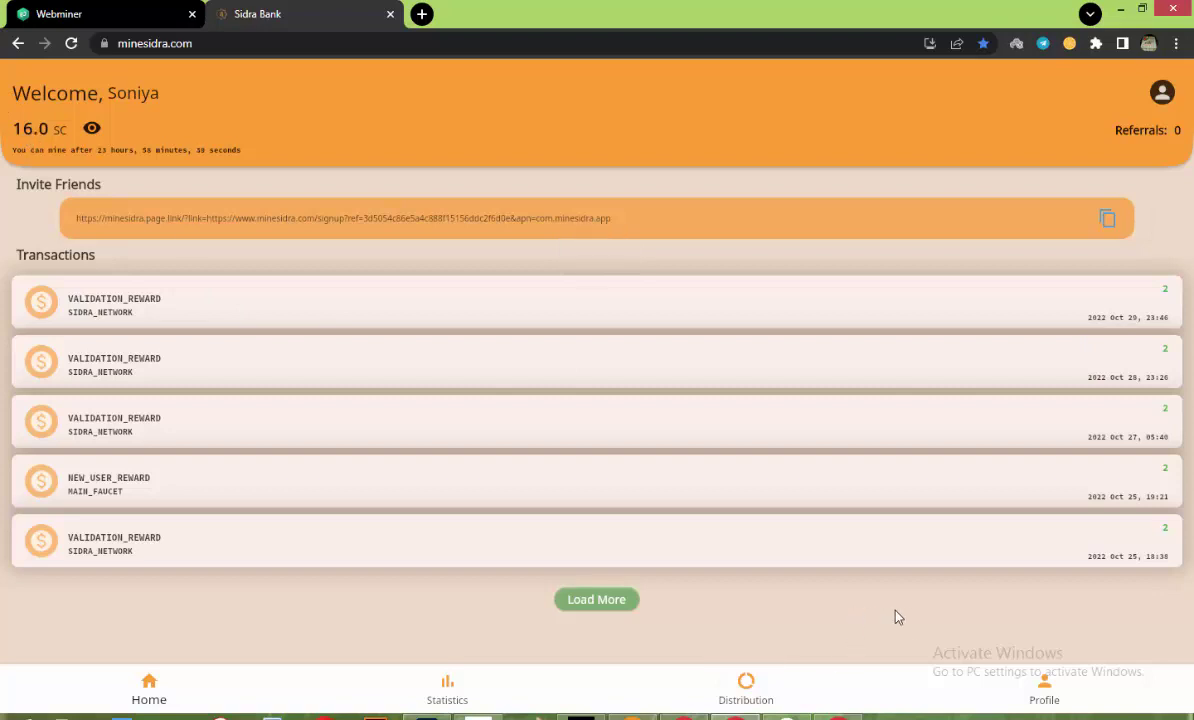
{"action": "left_click", "coordinate": [1044, 688]}
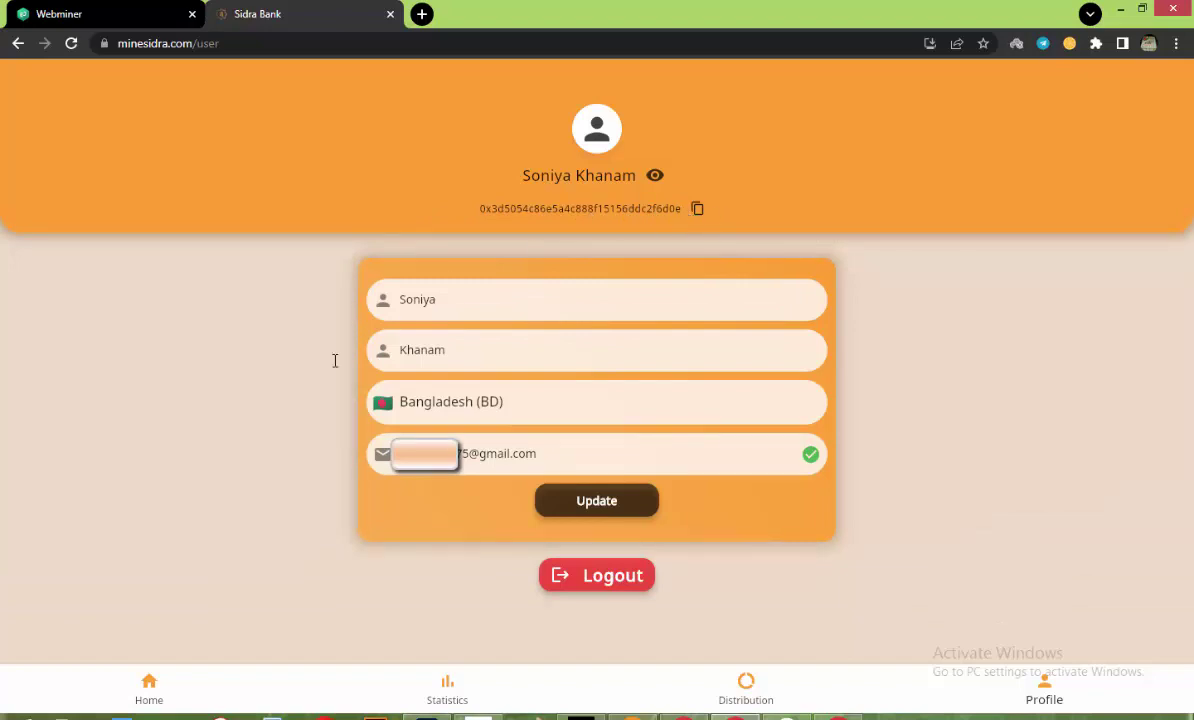
{"action": "left_click", "coordinate": [150, 684]}
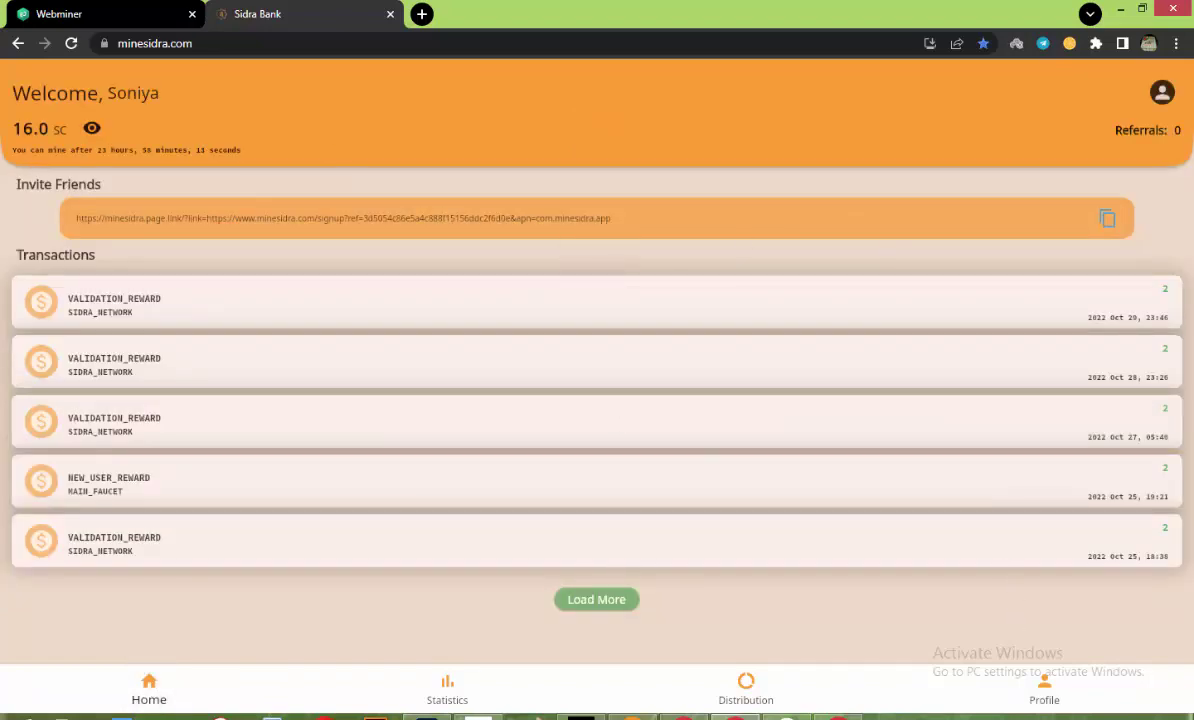